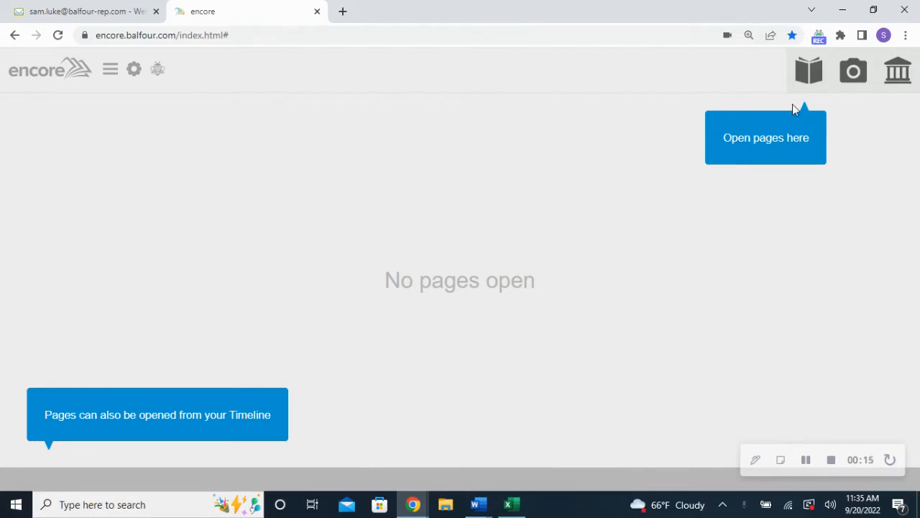
Step: Permanently clear all objects from the Senior Candids spread on pages 2–3 and open the spread for editing
{"action": "left_click", "coordinate": [816, 70]}
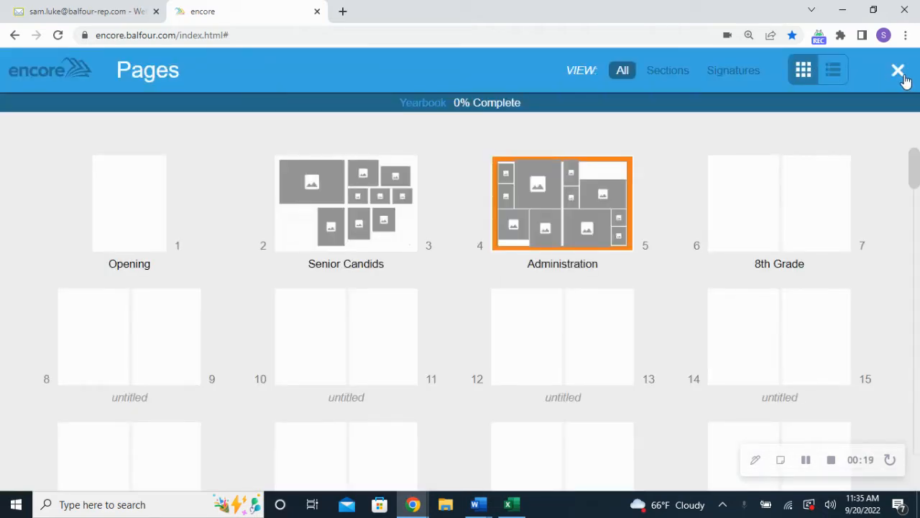
{"action": "left_click", "coordinate": [331, 227]}
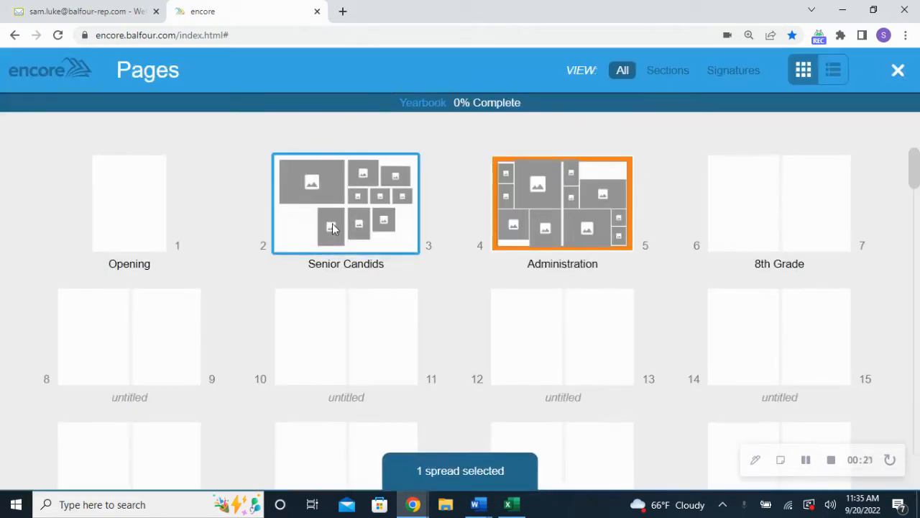
{"action": "left_click", "coordinate": [321, 471]}
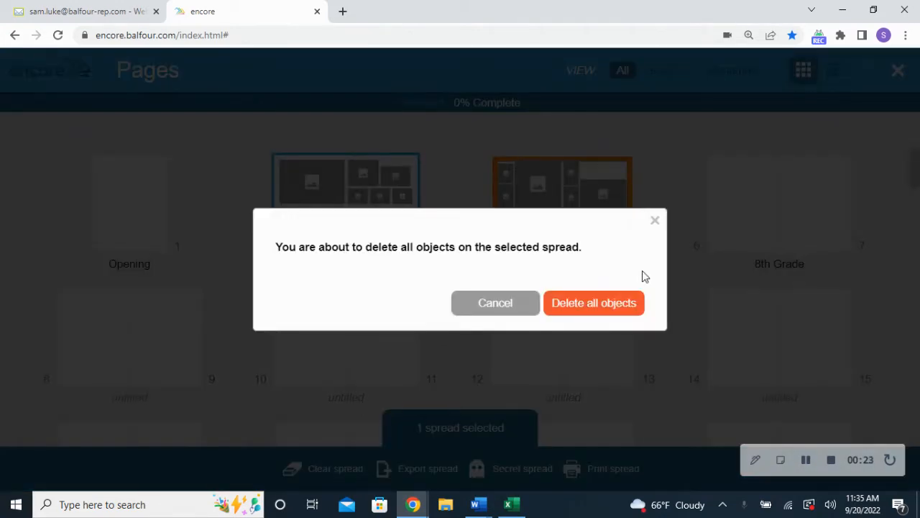
{"action": "left_click", "coordinate": [611, 311]}
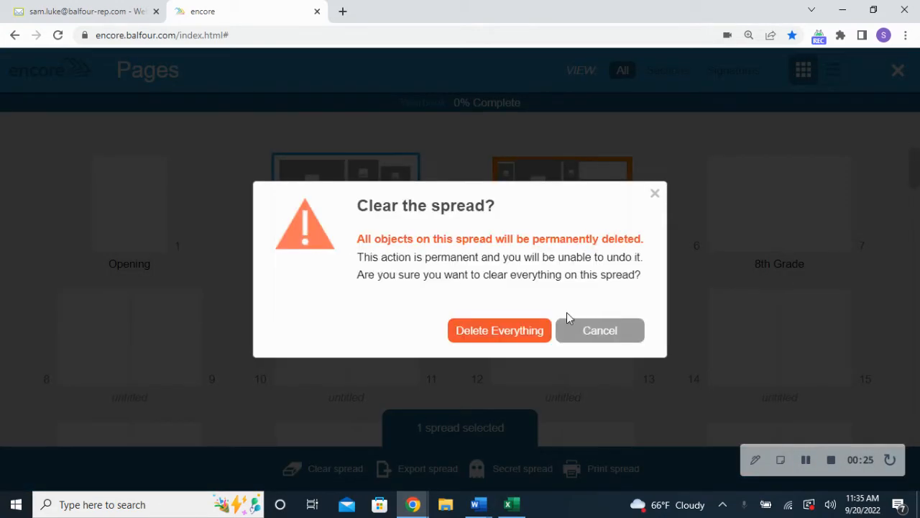
{"action": "left_click", "coordinate": [496, 330]}
{"action": "double_click", "coordinate": [359, 214]}
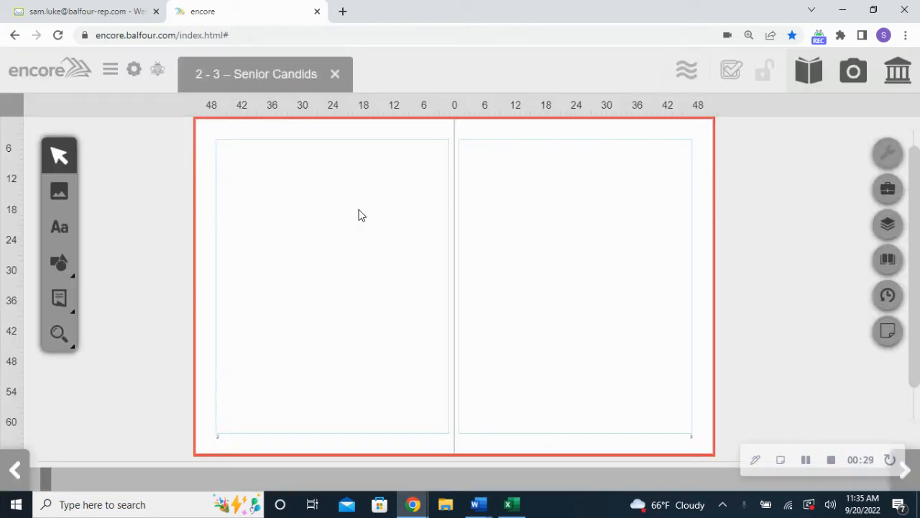
Step: Zoom in on the blank spread to 90 and reset it to the full-spread view
{"action": "left_click", "coordinate": [59, 339]}
{"action": "left_click", "coordinate": [217, 334]}
{"action": "left_click", "coordinate": [218, 335]}
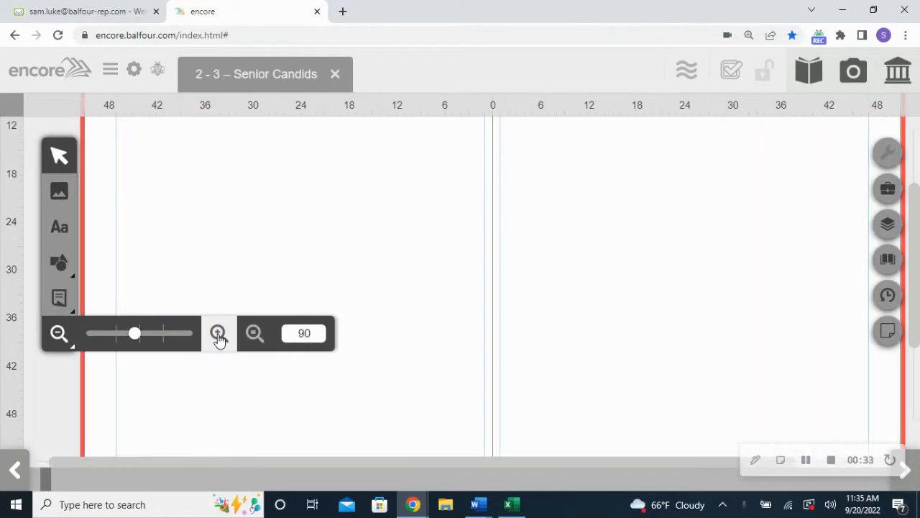
{"action": "mouse_move", "coordinate": [58, 345]}
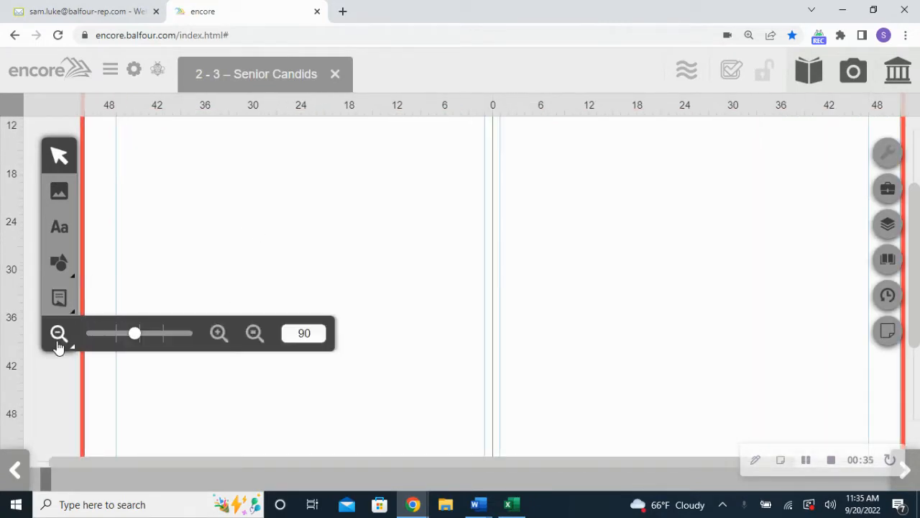
{"action": "left_click", "coordinate": [254, 335]}
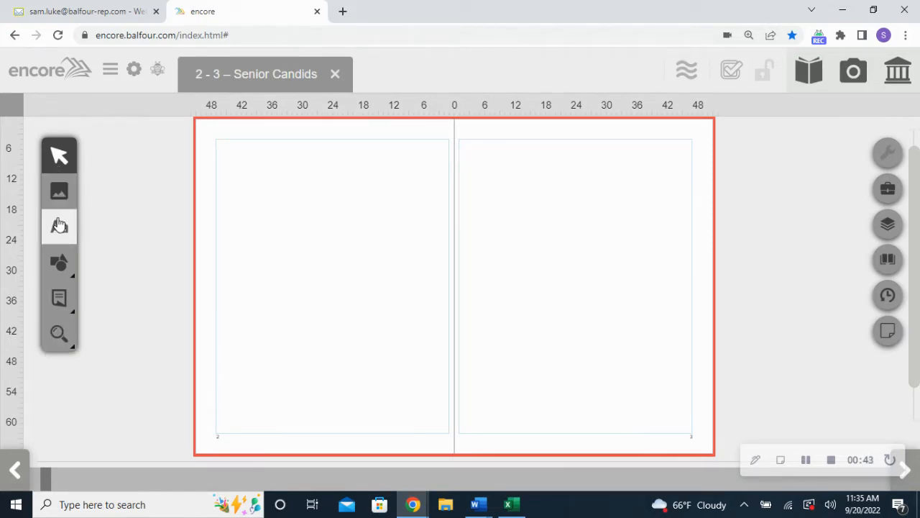
{"action": "mouse_move", "coordinate": [61, 260]}
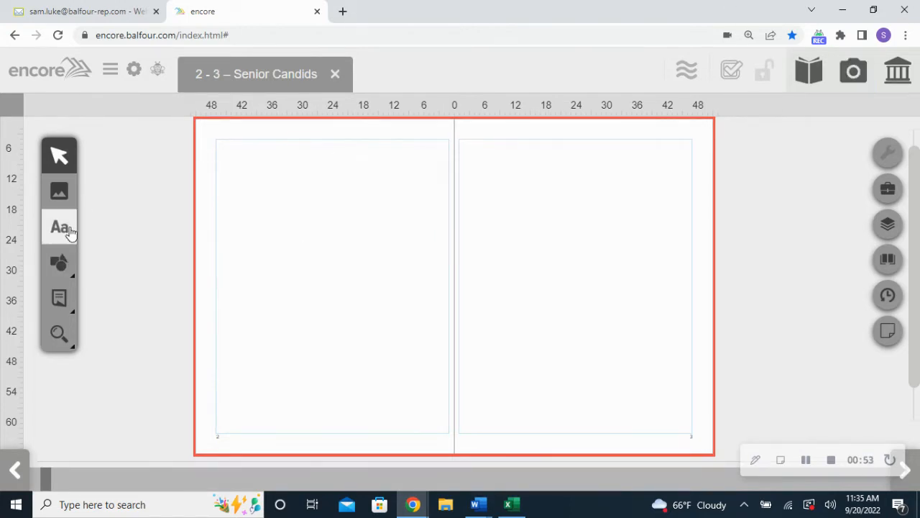
Step: Browse the Opening coverage templates in the library for a spread layout made mostly of photo boxes
{"action": "left_click", "coordinate": [898, 72]}
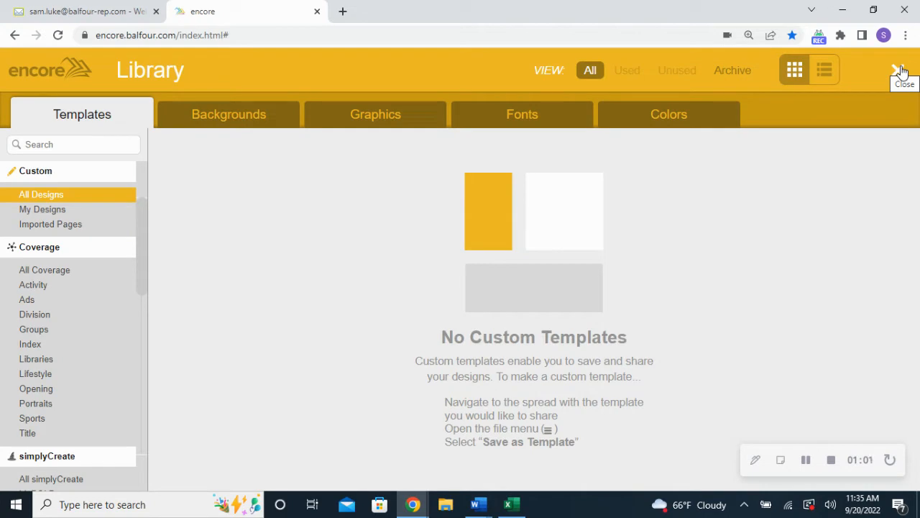
{"action": "left_click", "coordinate": [900, 70]}
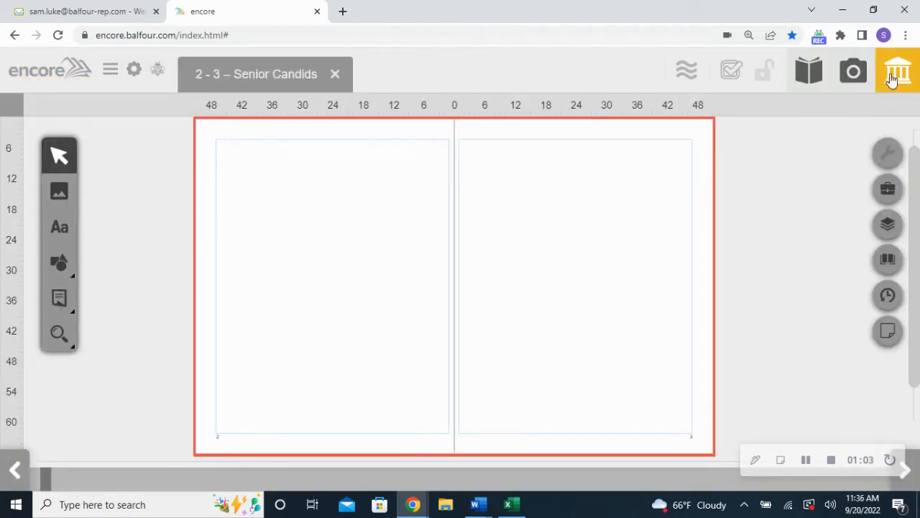
{"action": "left_click", "coordinate": [897, 78]}
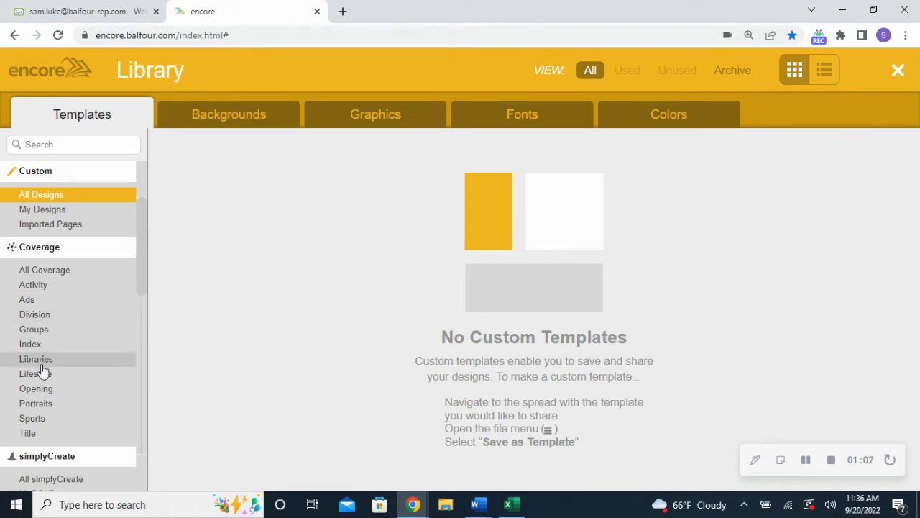
{"action": "left_click", "coordinate": [37, 390]}
{"action": "scroll", "coordinate": [389, 413], "scroll_direction": "down", "scroll_amount": 1}
{"action": "scroll", "coordinate": [390, 413], "scroll_direction": "down", "scroll_amount": 3}
{"action": "scroll", "coordinate": [390, 413], "scroll_direction": "down", "scroll_amount": 2}
{"action": "scroll", "coordinate": [390, 412], "scroll_direction": "down", "scroll_amount": 2}
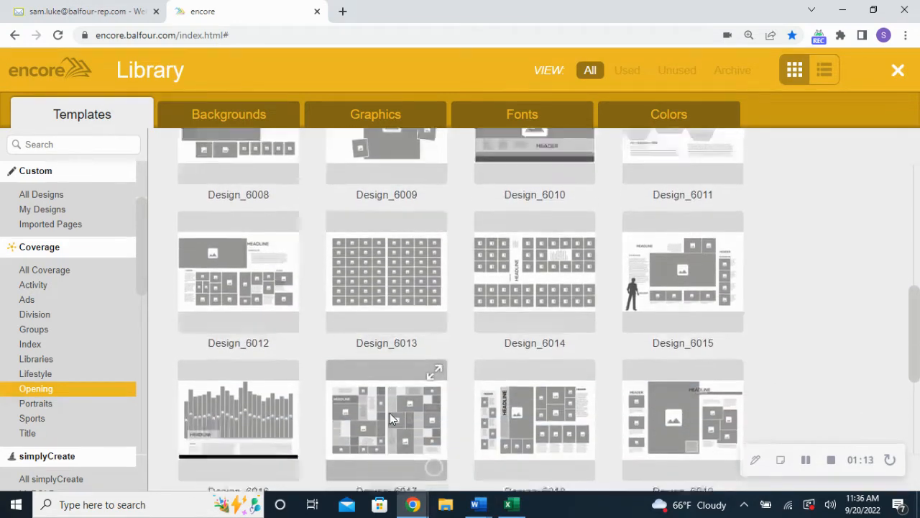
{"action": "scroll", "coordinate": [390, 413], "scroll_direction": "down", "scroll_amount": 1}
{"action": "scroll", "coordinate": [535, 419], "scroll_direction": "down", "scroll_amount": 2}
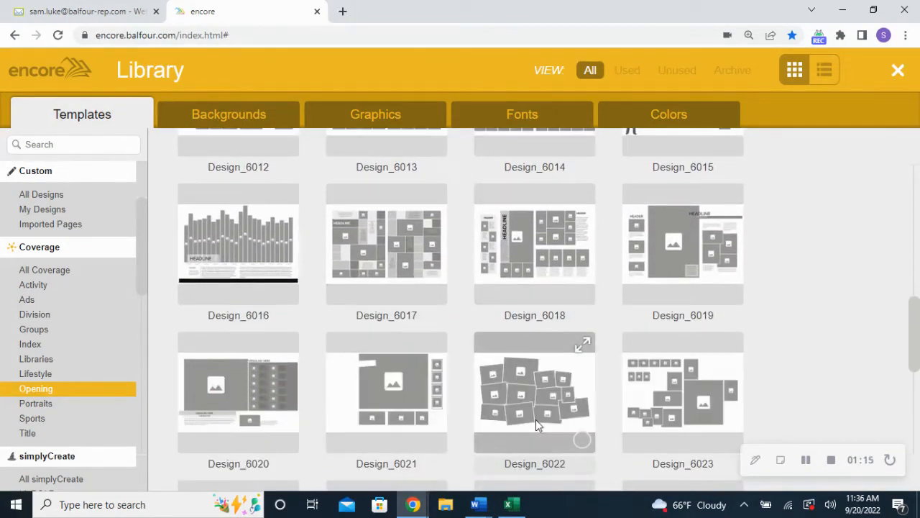
{"action": "scroll", "coordinate": [535, 419], "scroll_direction": "down", "scroll_amount": 1}
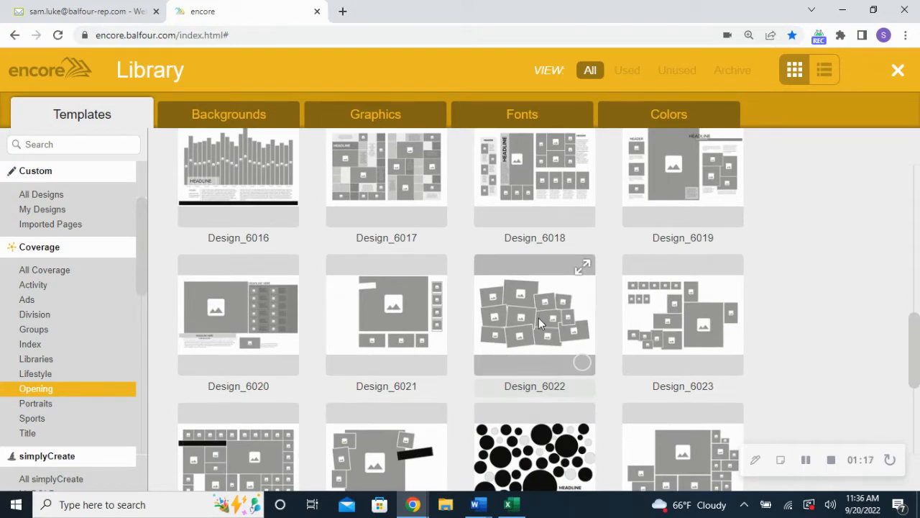
{"action": "scroll", "coordinate": [539, 315], "scroll_direction": "down", "scroll_amount": 1}
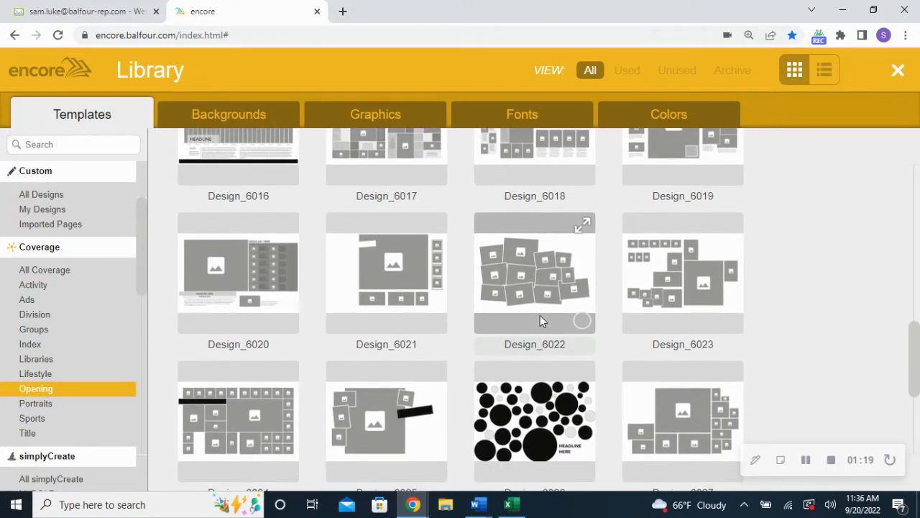
Step: Apply the Design_6022 template to pages 2 to 3, replacing existing content and using the template default fonts
{"action": "left_click", "coordinate": [530, 279]}
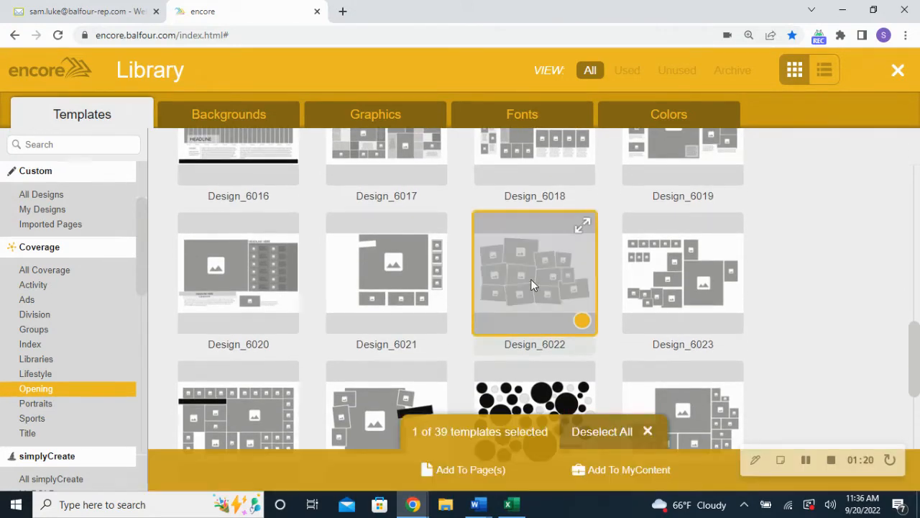
{"action": "left_click", "coordinate": [466, 475]}
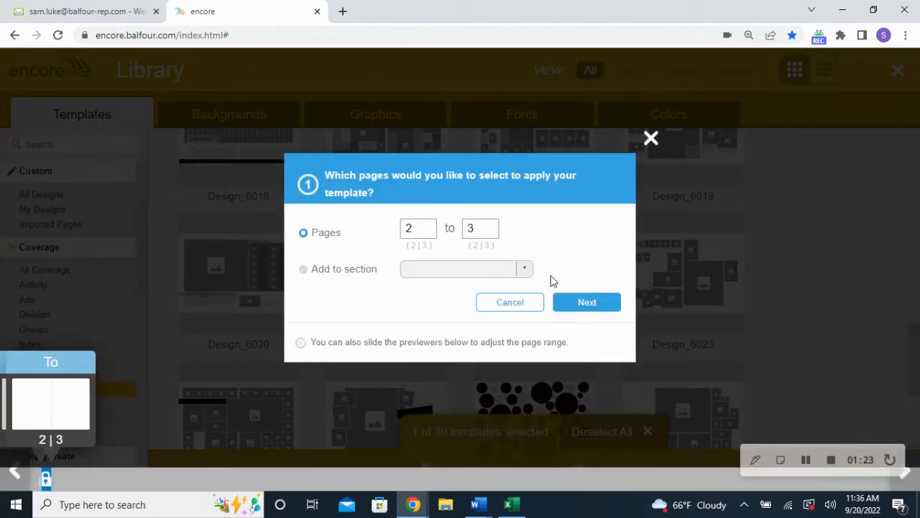
{"action": "left_click", "coordinate": [583, 306]}
{"action": "left_click", "coordinate": [487, 317]}
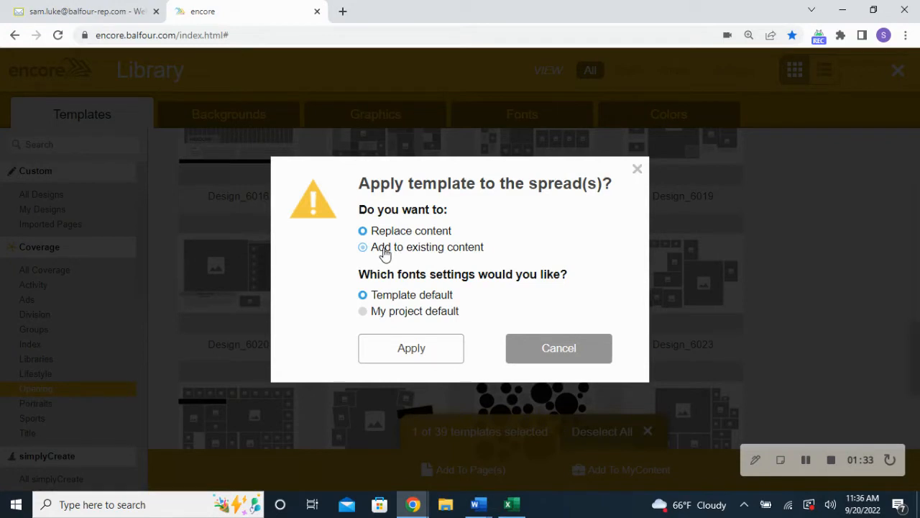
{"action": "left_click", "coordinate": [399, 234]}
{"action": "left_click", "coordinate": [413, 359]}
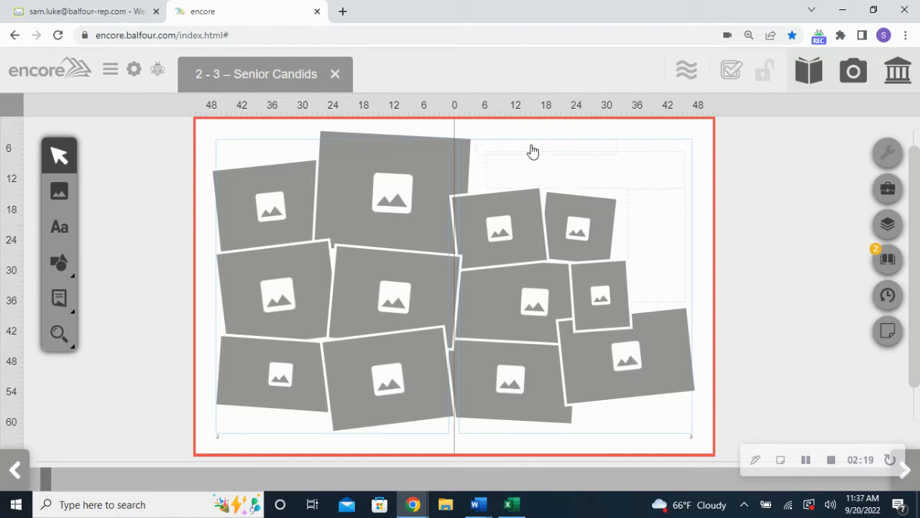
Step: Delete the narrow text box above the headline box on page 3 and extend the headline box upward
{"action": "left_click", "coordinate": [531, 150]}
{"action": "left_click", "coordinate": [532, 150]}
{"action": "left_click", "coordinate": [534, 162]}
{"action": "left_click_drag", "start_coordinate": [588, 155], "coordinate": [586, 138]}
Step: Replace the tall text box near page 3's outer edge with a tall image box reaching down over the lower photo box
{"action": "left_click", "coordinate": [669, 232]}
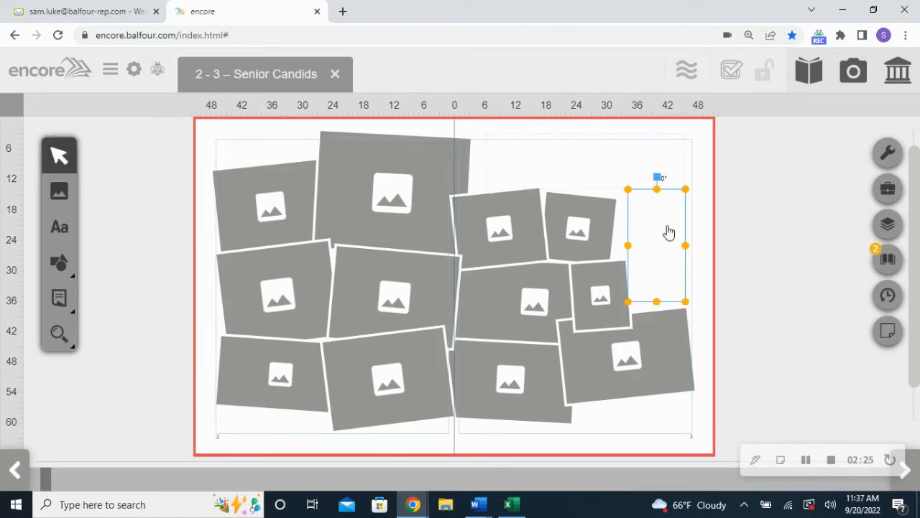
{"action": "key", "text": "Delete"}
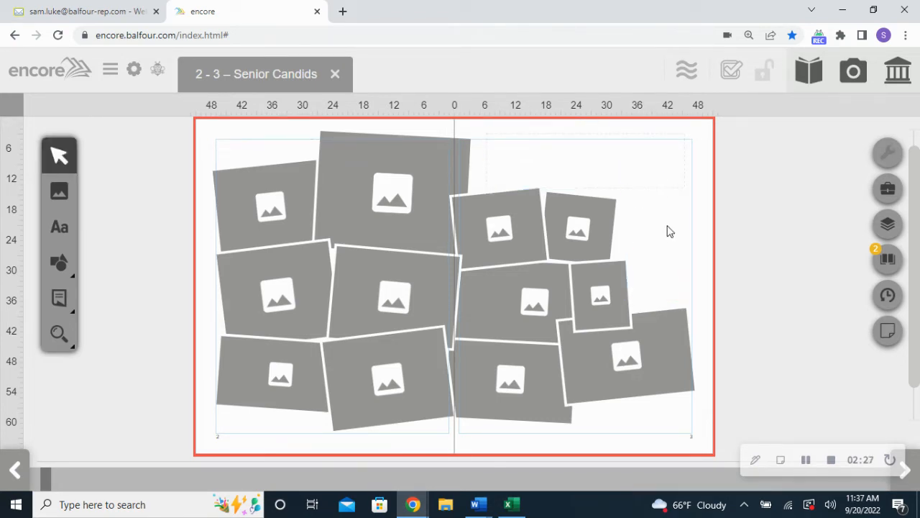
{"action": "left_click", "coordinate": [74, 192]}
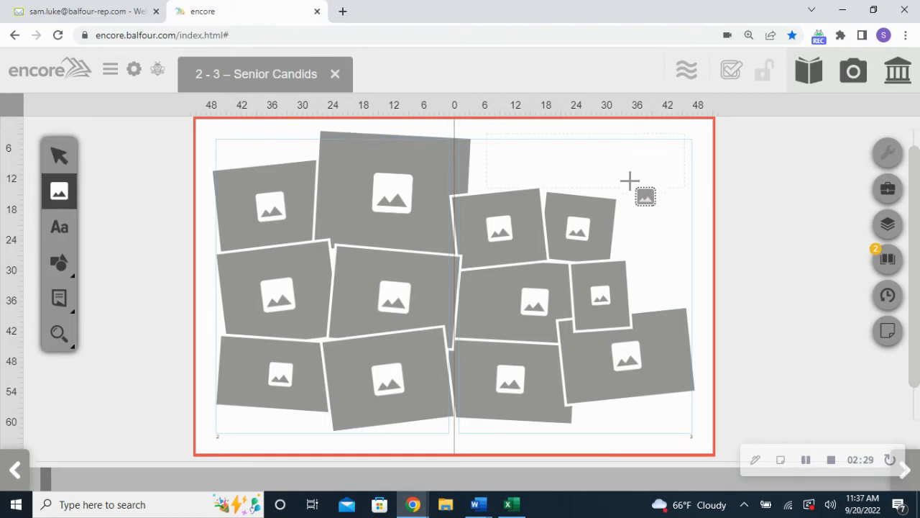
{"action": "mouse_move", "coordinate": [627, 198]}
{"action": "left_mouse_down"}
{"action": "mouse_move", "coordinate": [657, 237]}
{"action": "mouse_move", "coordinate": [698, 336]}
{"action": "left_mouse_up"}
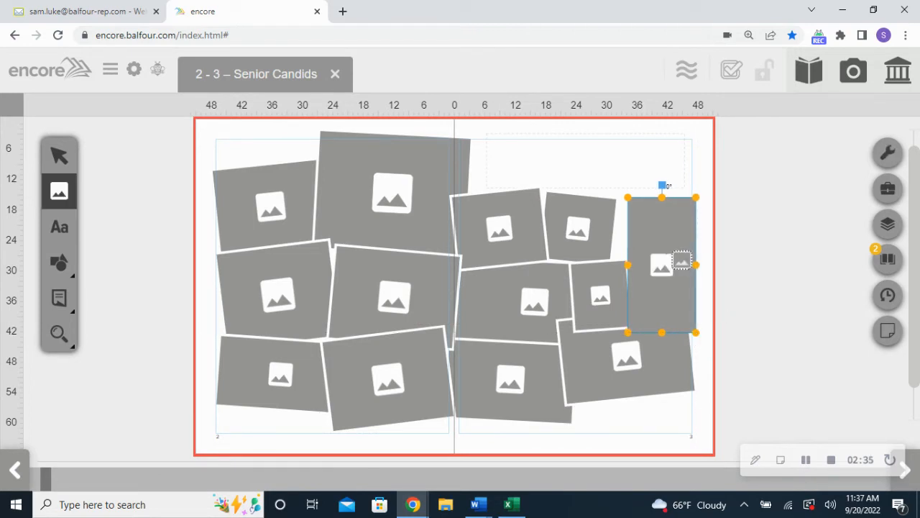
{"action": "left_click", "coordinate": [61, 152]}
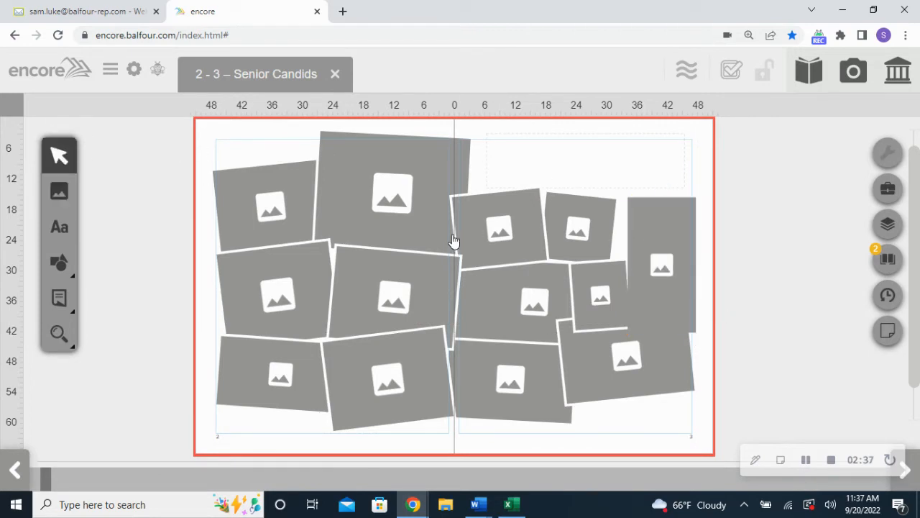
Step: Give the new tall image box on page 3 a white 6 pt stroke to match the neighbouring photo boxes
{"action": "left_click", "coordinate": [678, 217]}
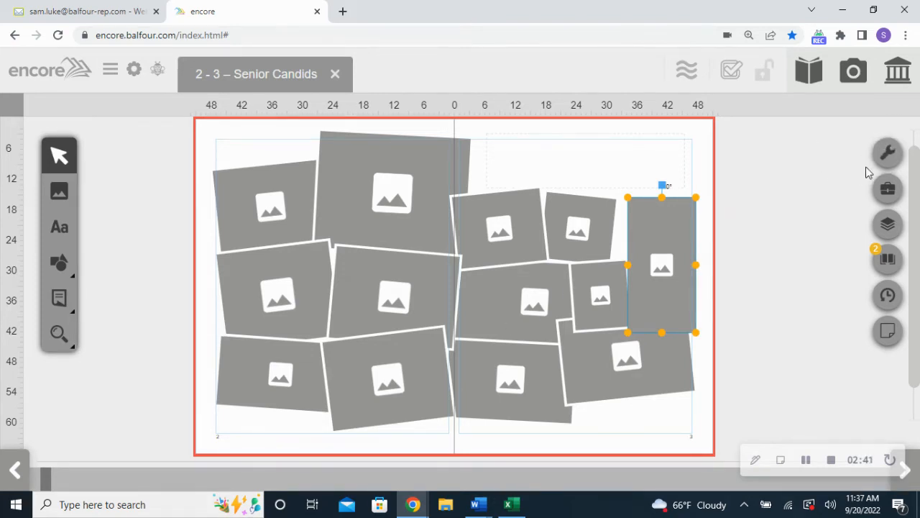
{"action": "left_click", "coordinate": [889, 160]}
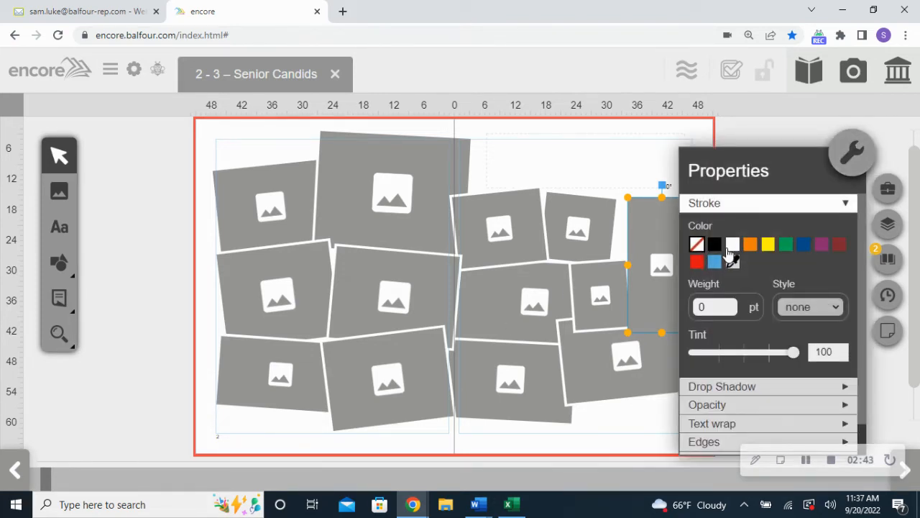
{"action": "left_click", "coordinate": [733, 246]}
{"action": "left_click", "coordinate": [727, 303]}
{"action": "left_click", "coordinate": [728, 304]}
{"action": "left_click", "coordinate": [727, 303]}
{"action": "left_click", "coordinate": [728, 303]}
{"action": "left_click", "coordinate": [727, 303]}
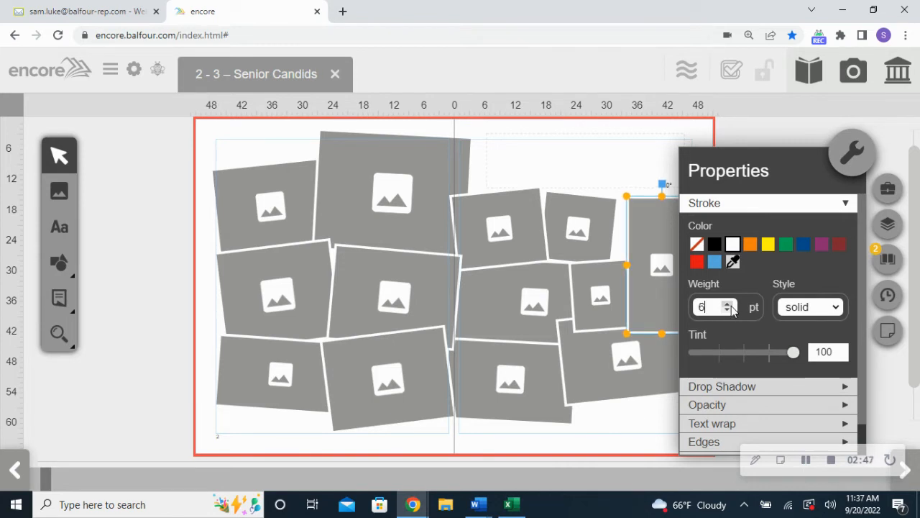
{"action": "left_click", "coordinate": [582, 360]}
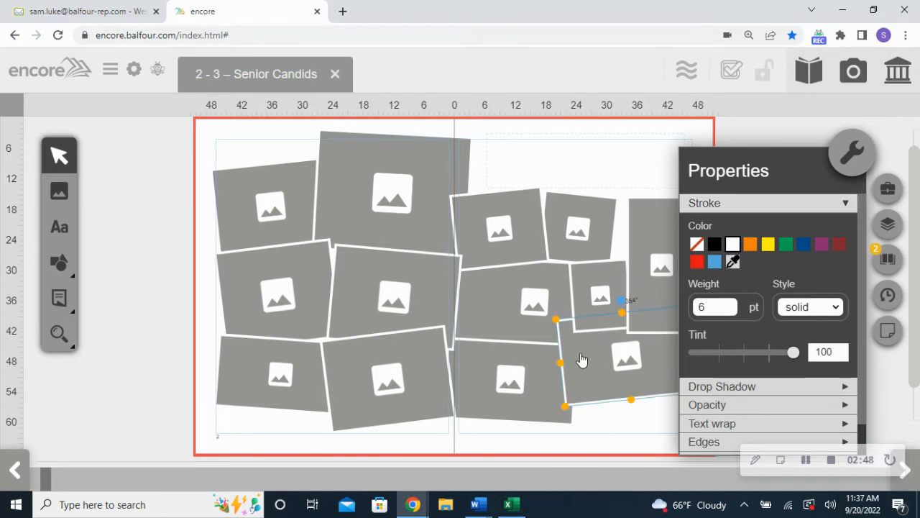
{"action": "left_click", "coordinate": [650, 280]}
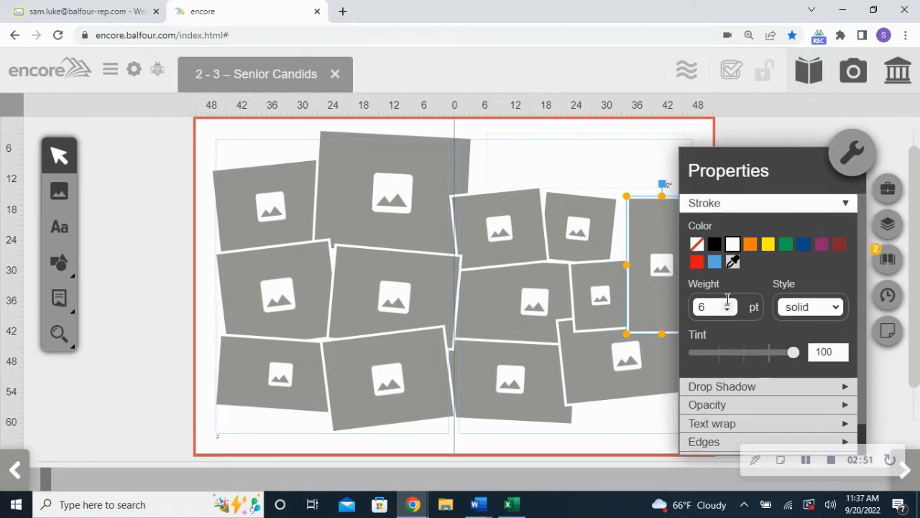
{"action": "left_click", "coordinate": [851, 153]}
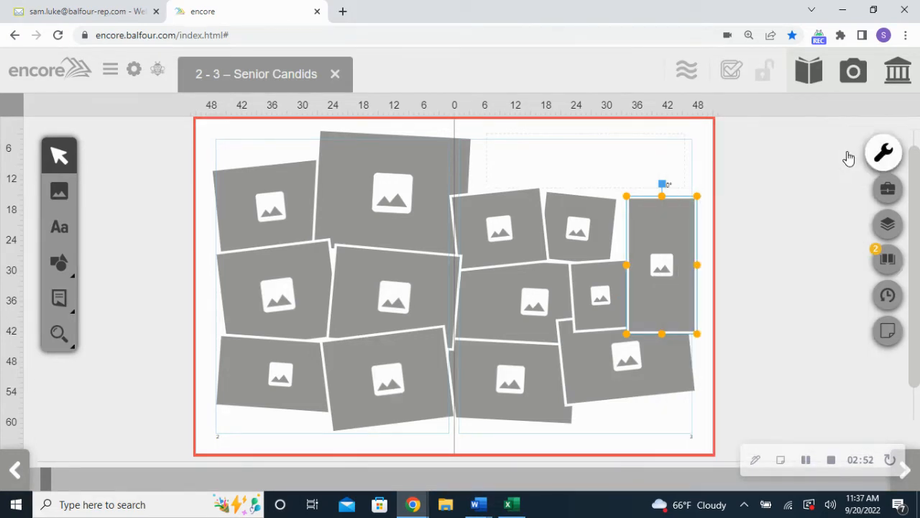
{"action": "left_click", "coordinate": [807, 242]}
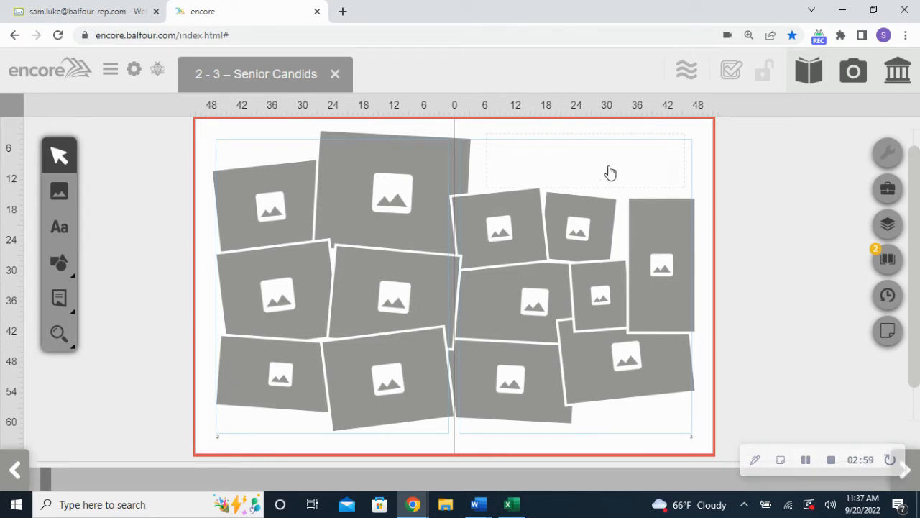
Step: Widen the tall image box slightly toward the gutter and stretch the tilted photo box beside it until the two meet
{"action": "left_click", "coordinate": [653, 250]}
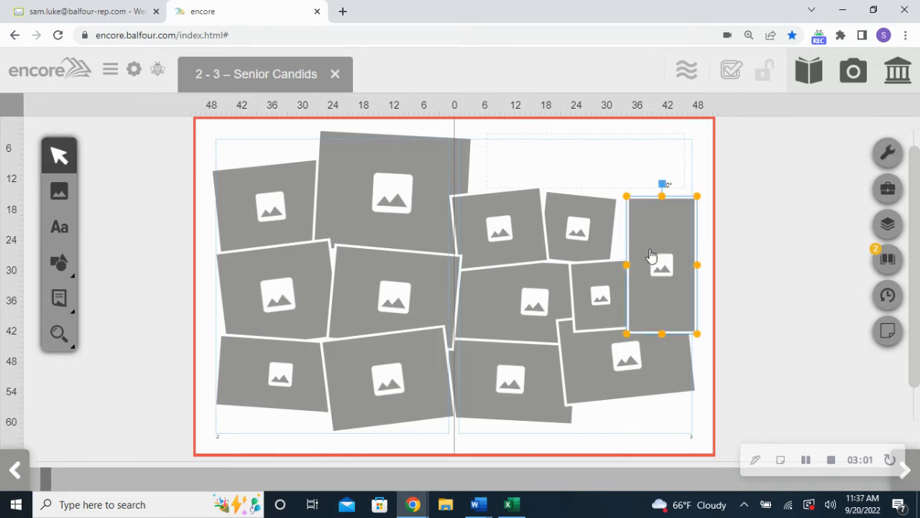
{"action": "mouse_move", "coordinate": [627, 269]}
{"action": "left_mouse_down"}
{"action": "mouse_move", "coordinate": [612, 270]}
{"action": "mouse_move", "coordinate": [624, 270]}
{"action": "left_mouse_up"}
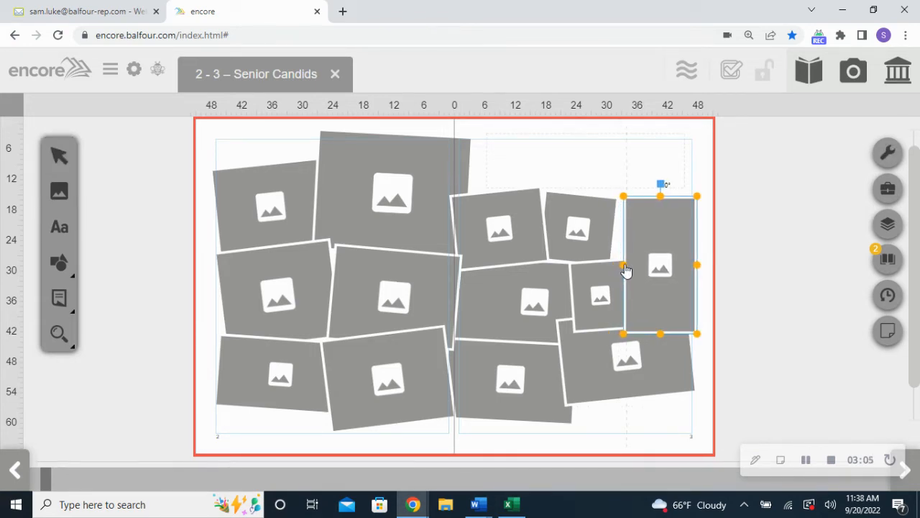
{"action": "left_click", "coordinate": [579, 228]}
{"action": "left_click_drag", "start_coordinate": [615, 239], "coordinate": [628, 241]}
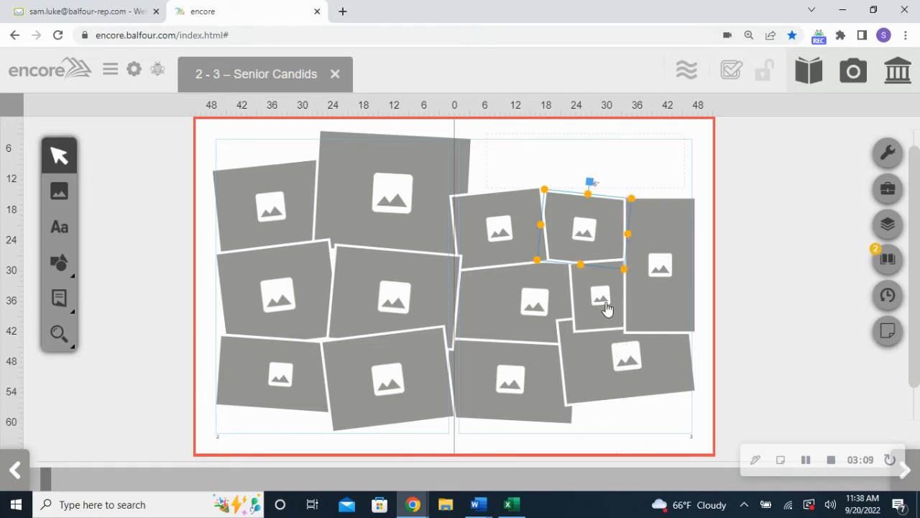
Step: Stretch the tilted photo box in page 3's lower outer corner downward to line up with the bottom of its neighbour
{"action": "left_click", "coordinate": [624, 367]}
{"action": "left_click_drag", "start_coordinate": [631, 404], "coordinate": [637, 425]}
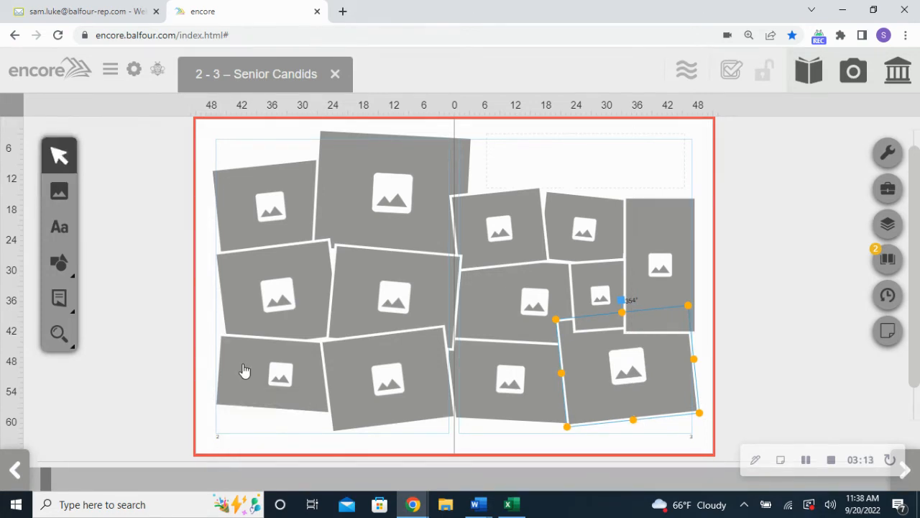
{"action": "left_click", "coordinate": [59, 190]}
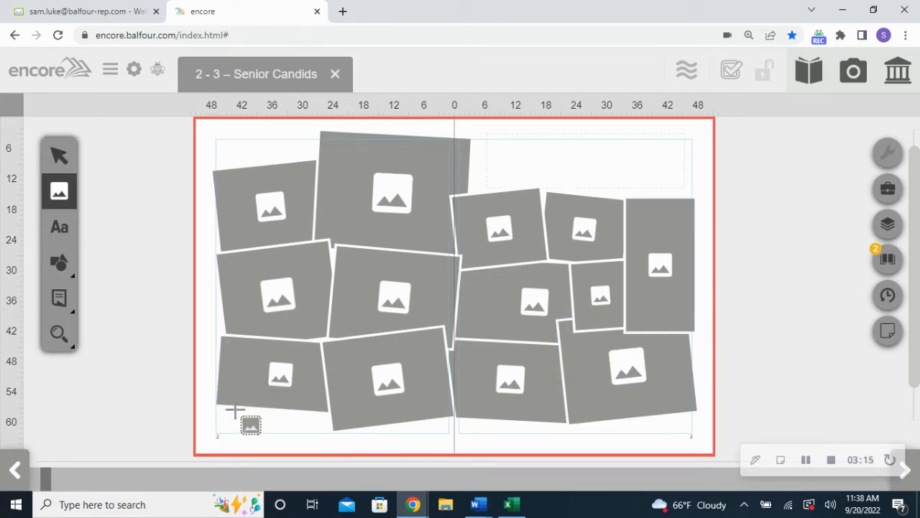
{"action": "left_click", "coordinate": [63, 164]}
{"action": "left_click", "coordinate": [665, 265]}
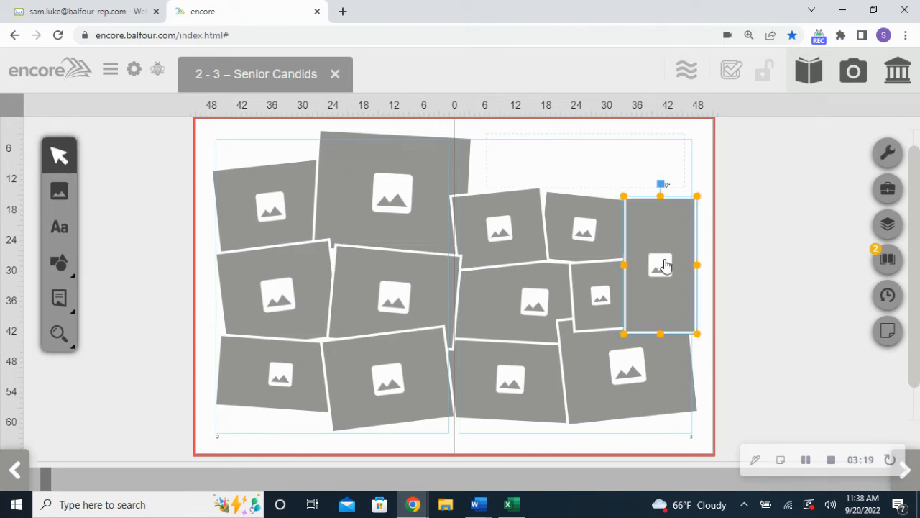
{"action": "right_click", "coordinate": [665, 265]}
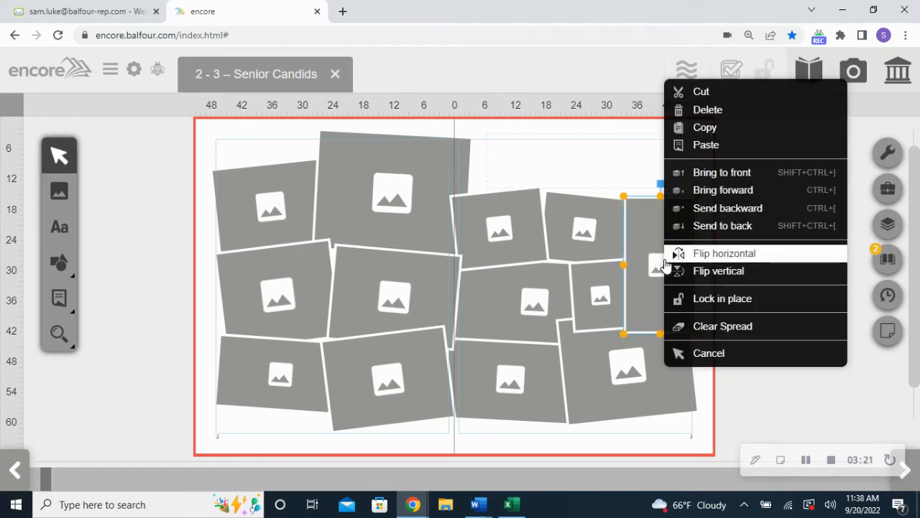
{"action": "left_click", "coordinate": [818, 436]}
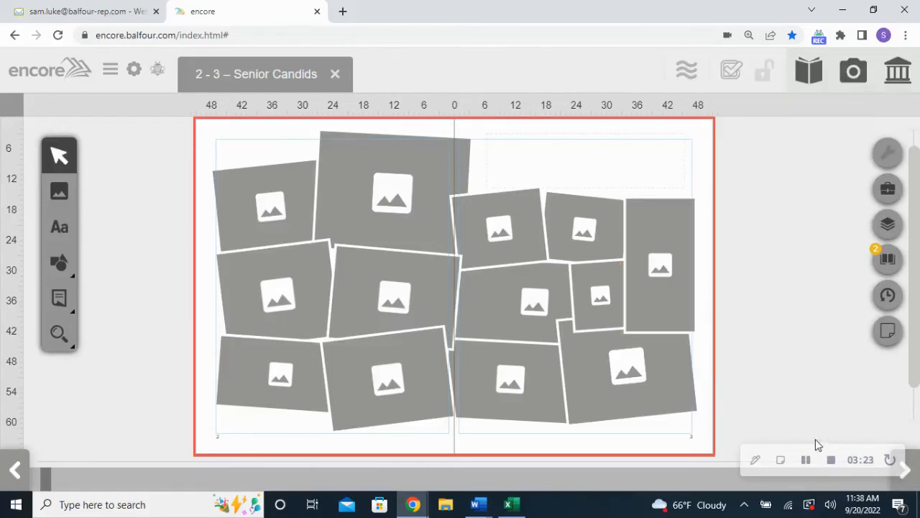
Step: Duplicate page 3's tall image box and reshape the copy into a short, wide box over page 2's lower outer photo box
{"action": "left_click", "coordinate": [672, 275]}
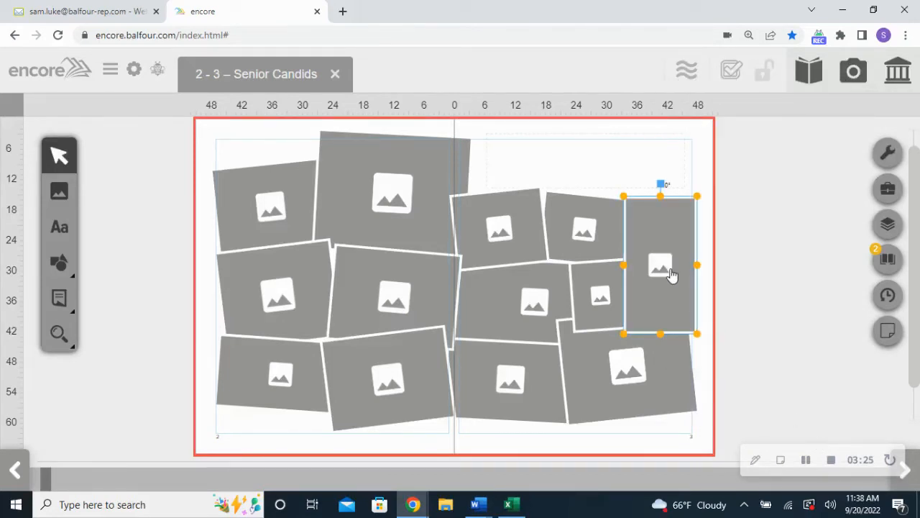
{"action": "key", "text": "ctrl+v"}
{"action": "left_click_drag", "start_coordinate": [672, 276], "coordinate": [251, 365]}
{"action": "left_click_drag", "start_coordinate": [247, 419], "coordinate": [344, 427]}
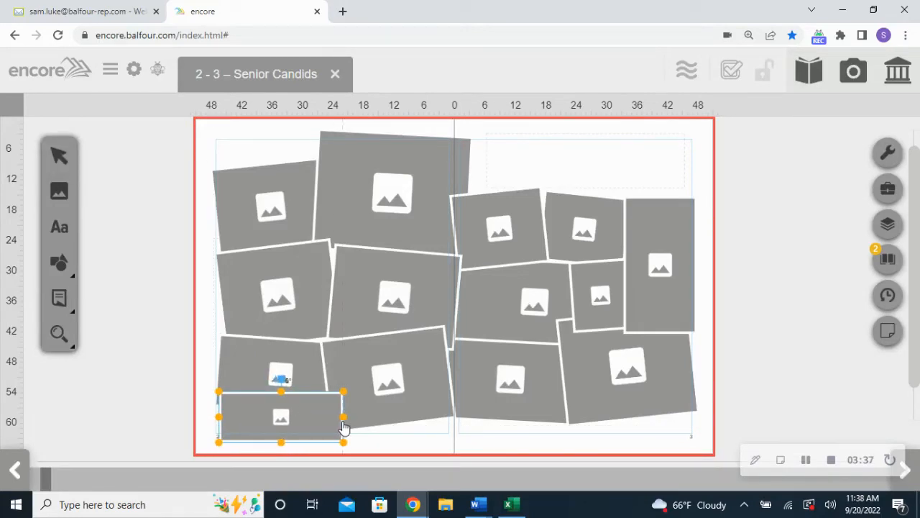
Step: Narrow page 3's headline box and fill the freed outer corner with a shorter, wider, slightly clockwise-tilted copy of the tall image box
{"action": "left_click", "coordinate": [608, 169]}
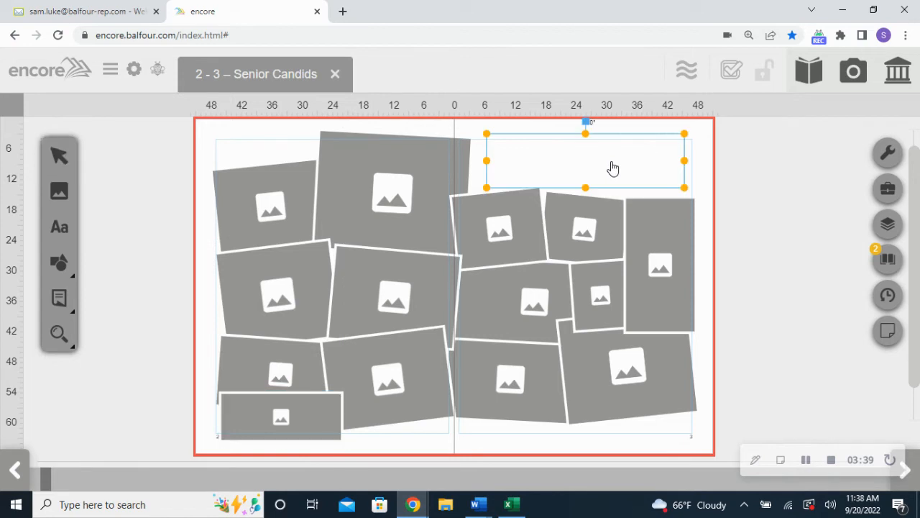
{"action": "left_click_drag", "start_coordinate": [686, 163], "coordinate": [602, 166]}
{"action": "left_click", "coordinate": [660, 262]}
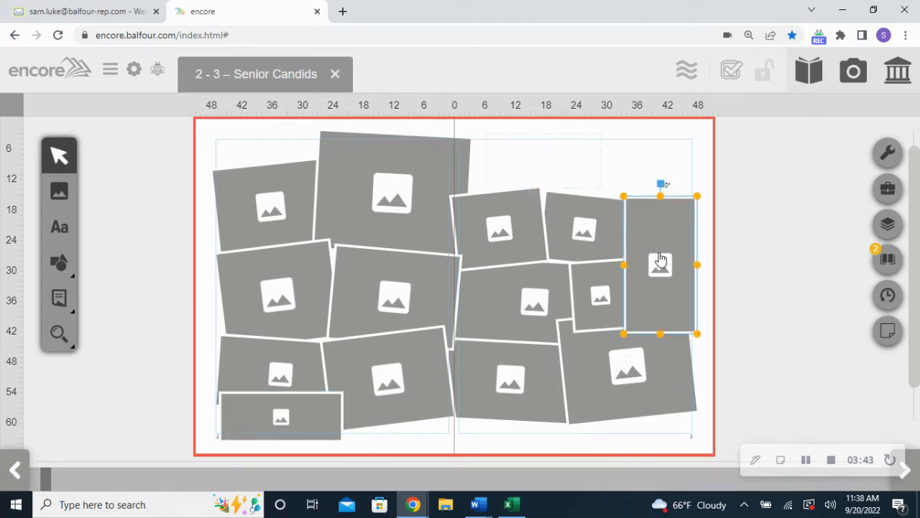
{"action": "left_click_drag", "start_coordinate": [660, 260], "coordinate": [641, 189]}
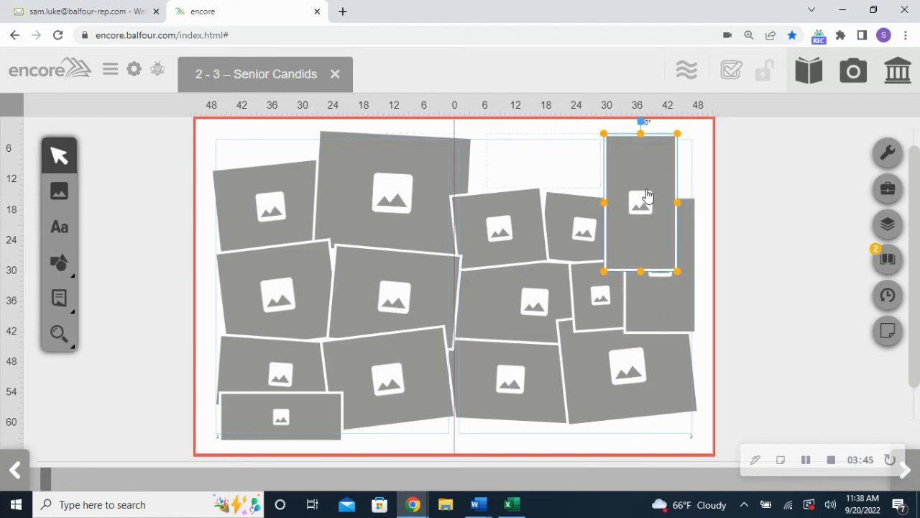
{"action": "left_click_drag", "start_coordinate": [677, 271], "coordinate": [709, 227]}
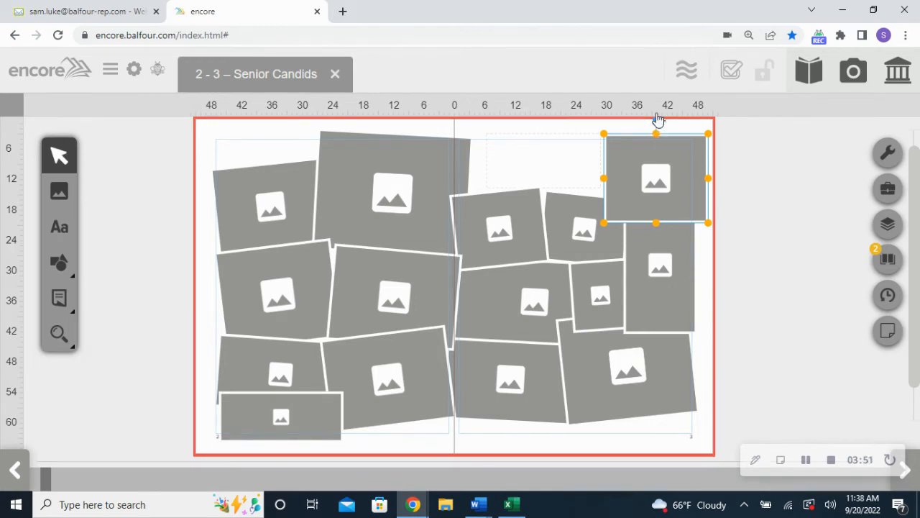
{"action": "left_click_drag", "start_coordinate": [658, 126], "coordinate": [666, 127]}
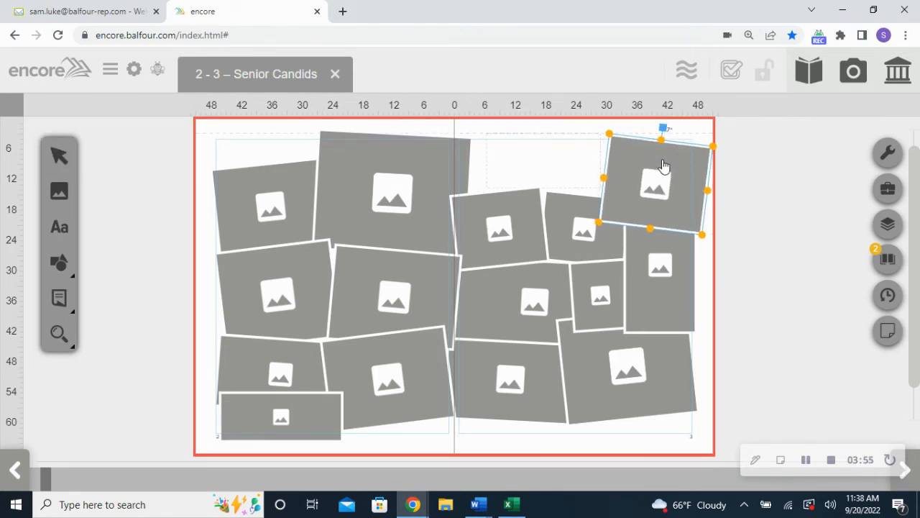
{"action": "left_click", "coordinate": [171, 226]}
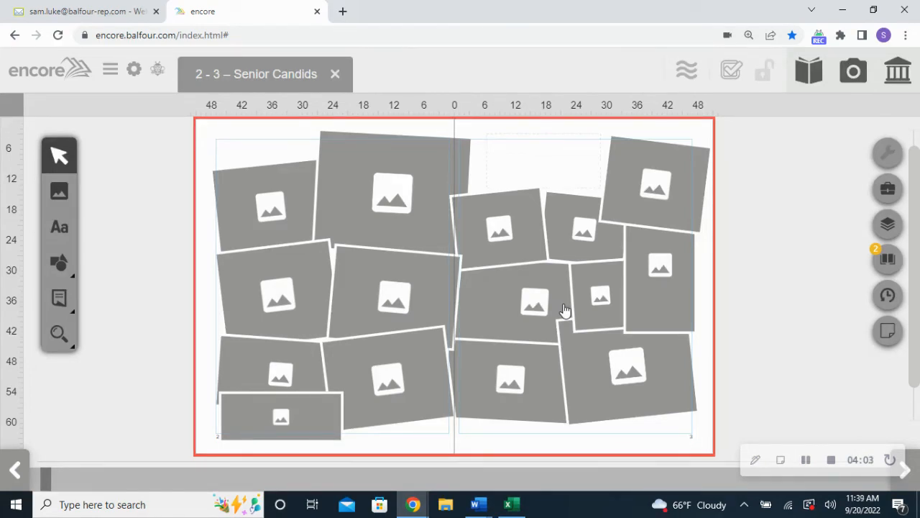
Step: Save the Senior Candids spread
{"action": "left_click", "coordinate": [110, 71]}
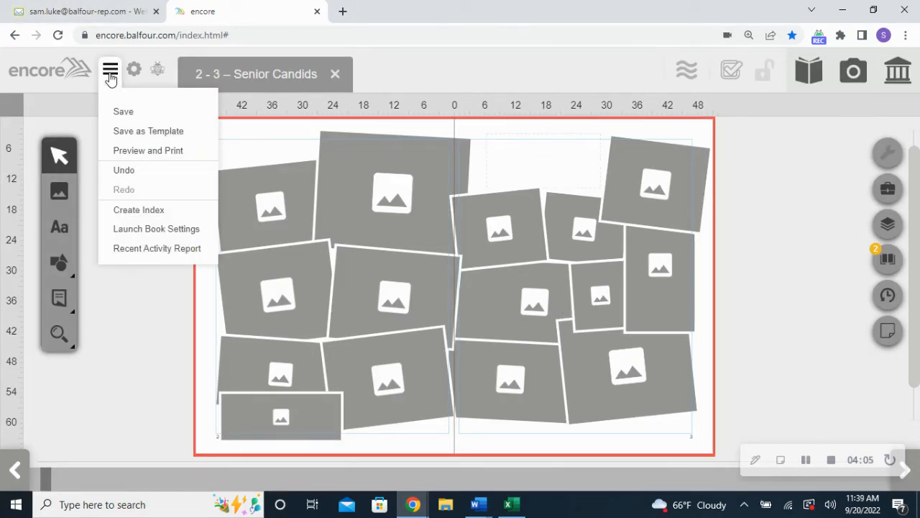
{"action": "left_click", "coordinate": [123, 113]}
Step: Save both pages with their content as a new template named "Template", leaving it without an assigned type
{"action": "left_click", "coordinate": [112, 73]}
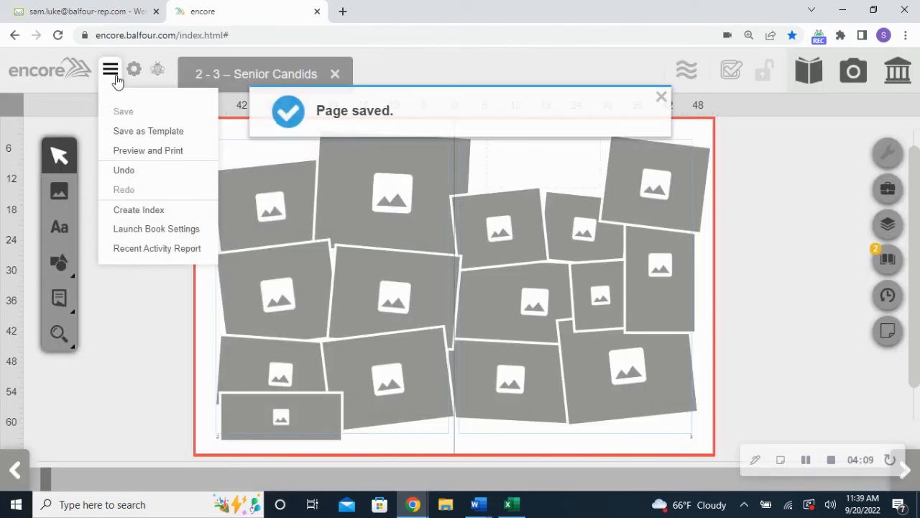
{"action": "left_click", "coordinate": [135, 132]}
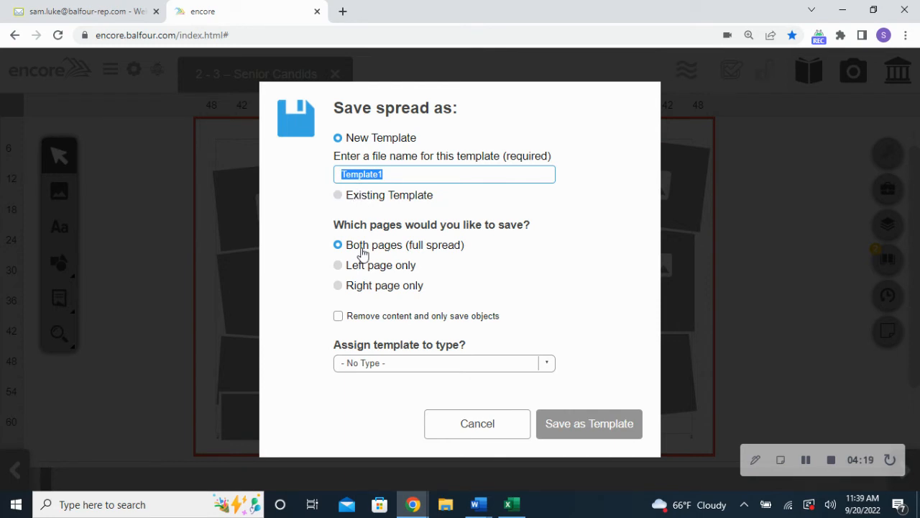
{"action": "left_click", "coordinate": [567, 203]}
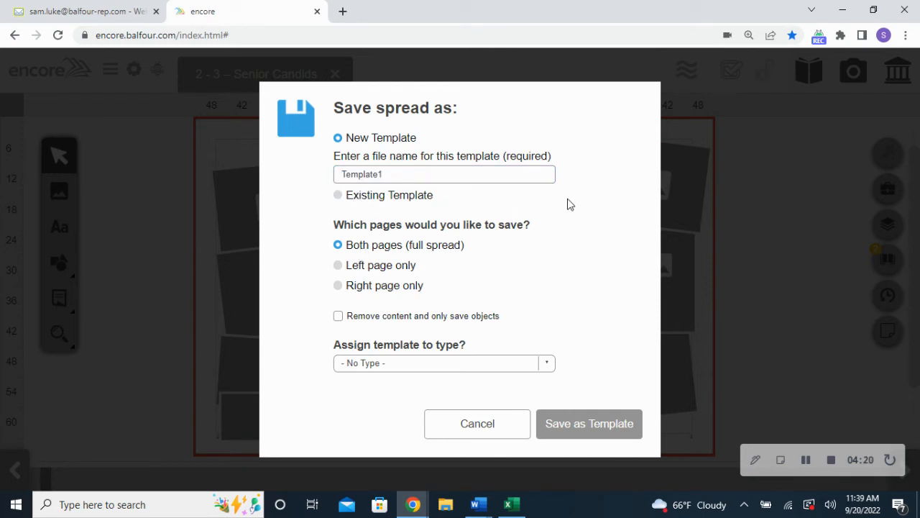
{"action": "left_click", "coordinate": [455, 362]}
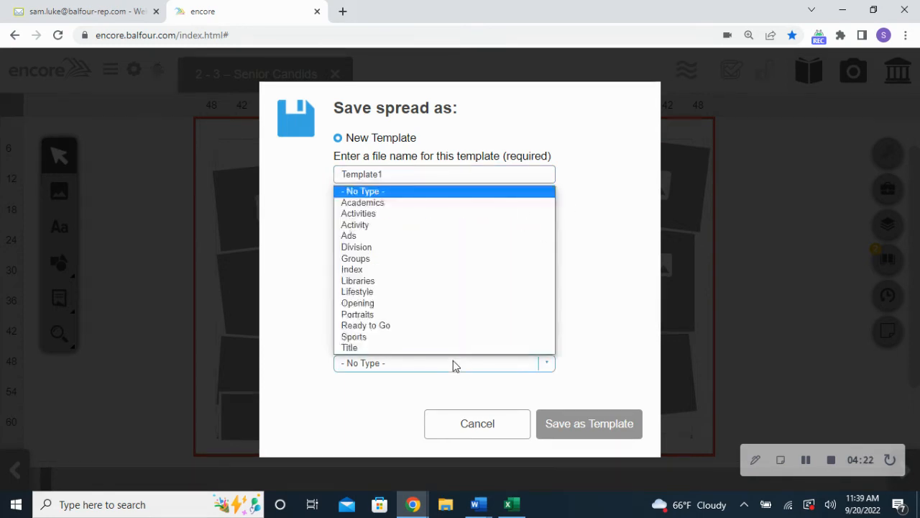
{"action": "left_click", "coordinate": [423, 194]}
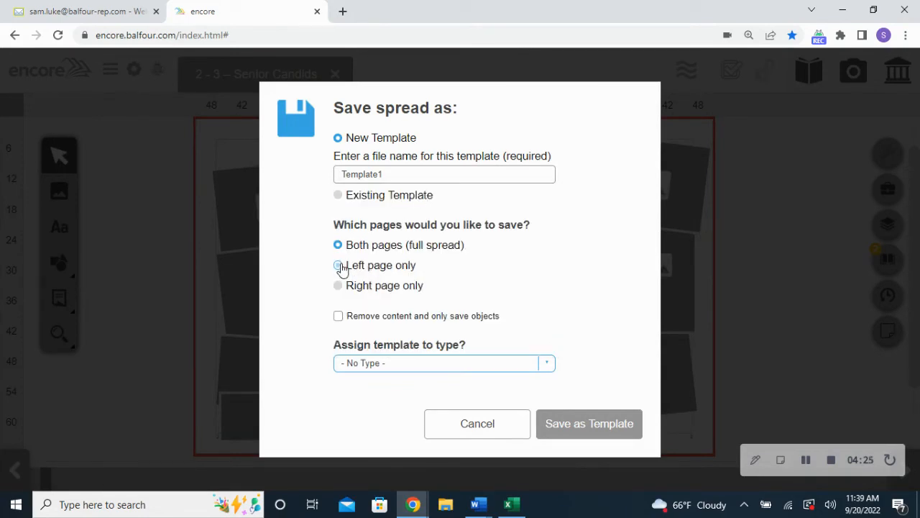
{"action": "left_click", "coordinate": [338, 317]}
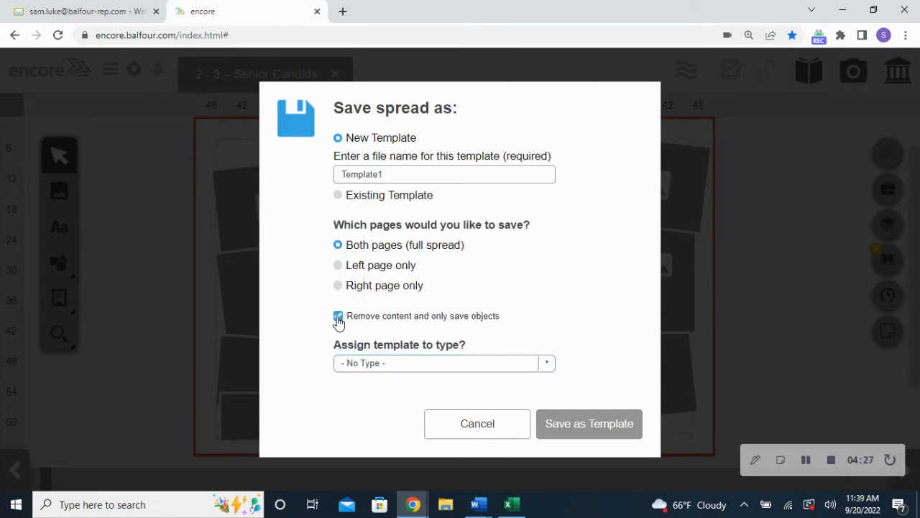
{"action": "left_click", "coordinate": [338, 317]}
{"action": "left_click", "coordinate": [392, 174]}
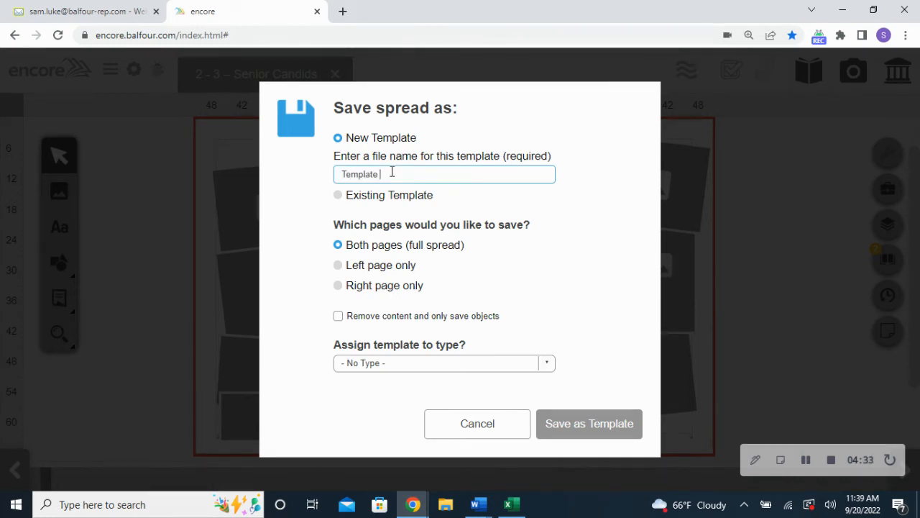
{"action": "left_click", "coordinate": [573, 424]}
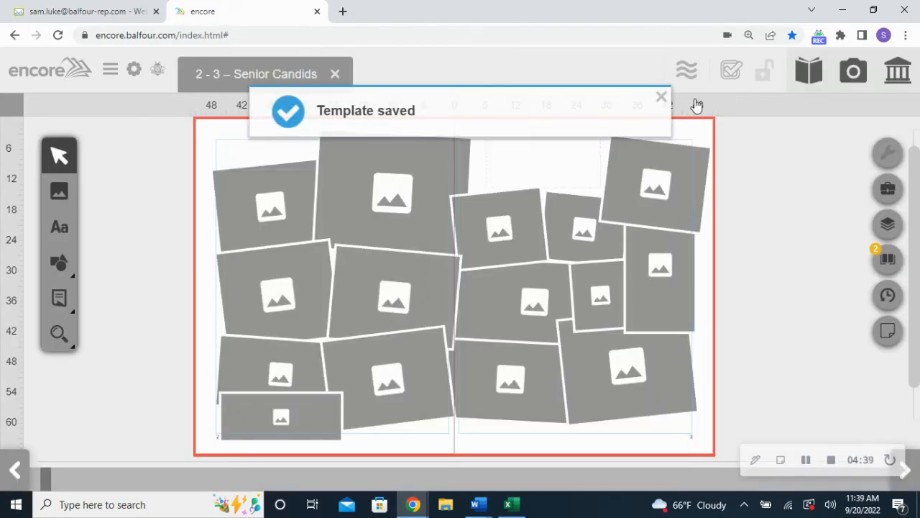
{"action": "left_click", "coordinate": [661, 96]}
Step: Look for the saved template in the library's My Designs and All Designs categories, and return to the spread
{"action": "left_click", "coordinate": [854, 72]}
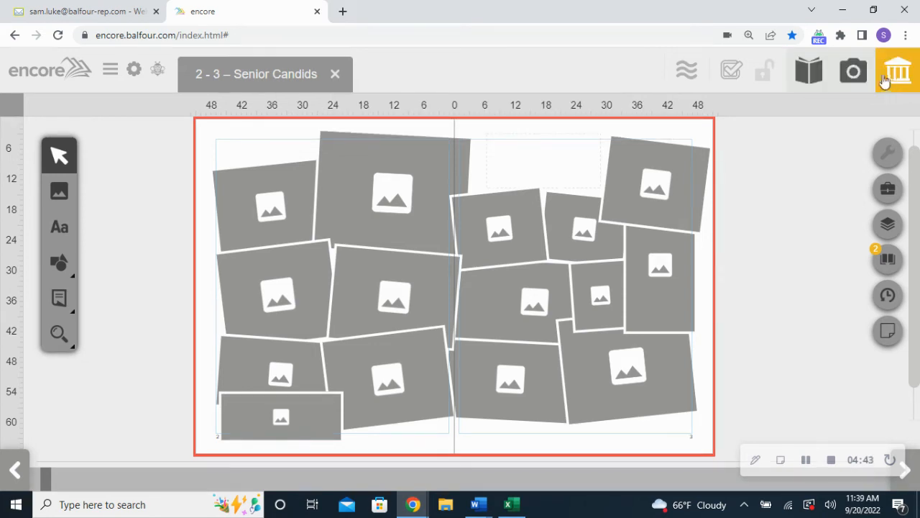
{"action": "left_click", "coordinate": [891, 81]}
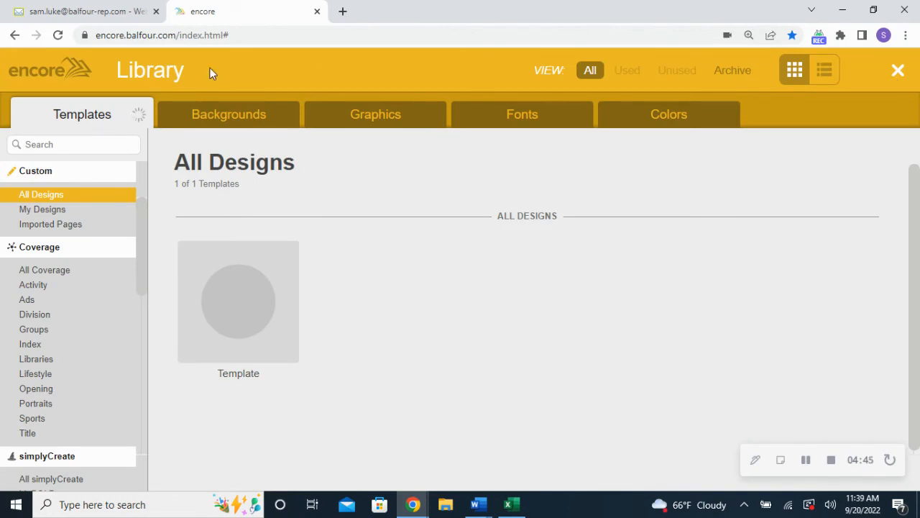
{"action": "left_click", "coordinate": [64, 215]}
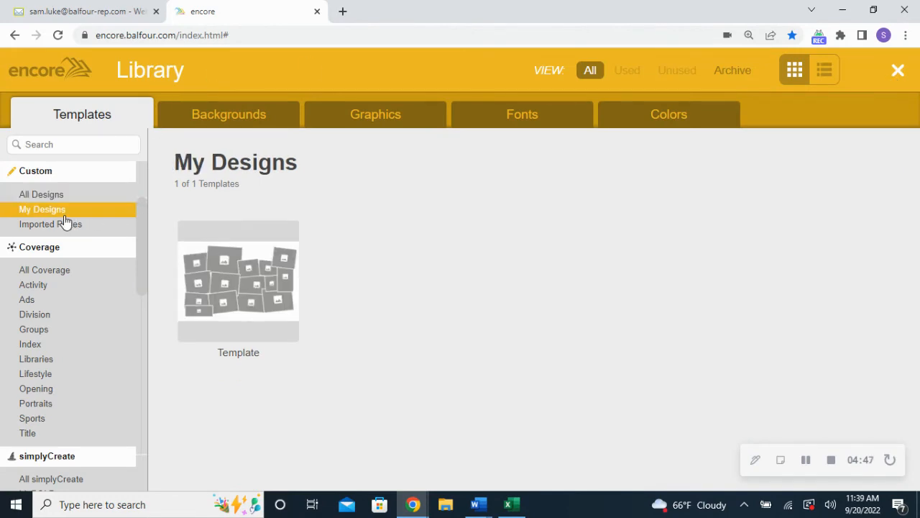
{"action": "left_click", "coordinate": [57, 199]}
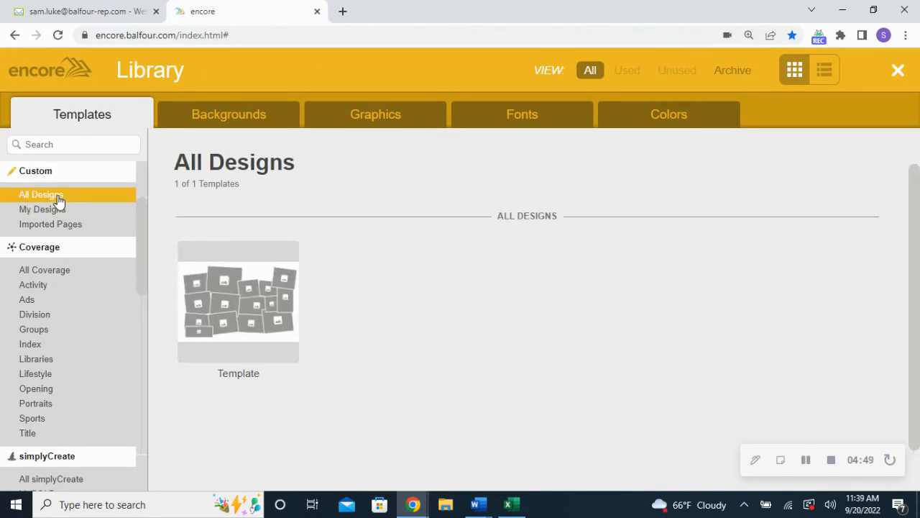
{"action": "left_click", "coordinate": [57, 211]}
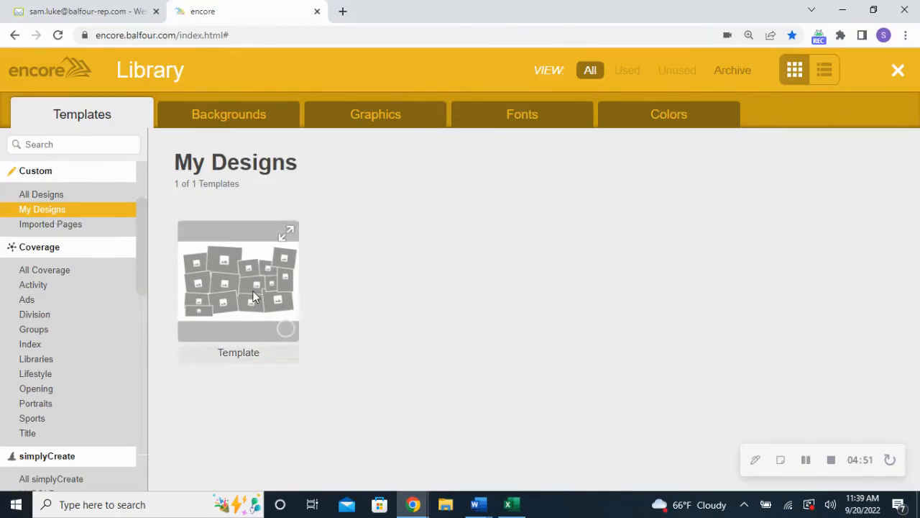
{"action": "mouse_move", "coordinate": [277, 256]}
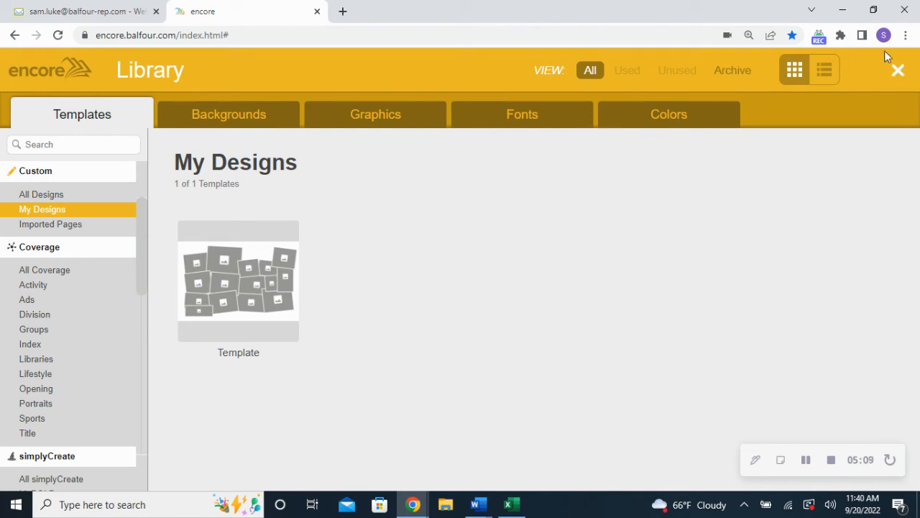
{"action": "left_click", "coordinate": [897, 69]}
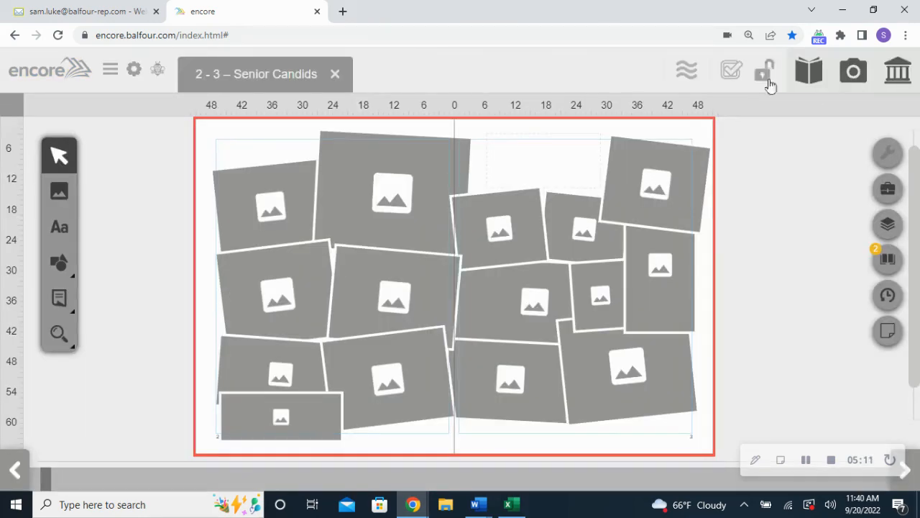
Step: Close the Senior Candids spread and open the blank 8th Grade spread on pages 6–7
{"action": "left_click", "coordinate": [335, 74]}
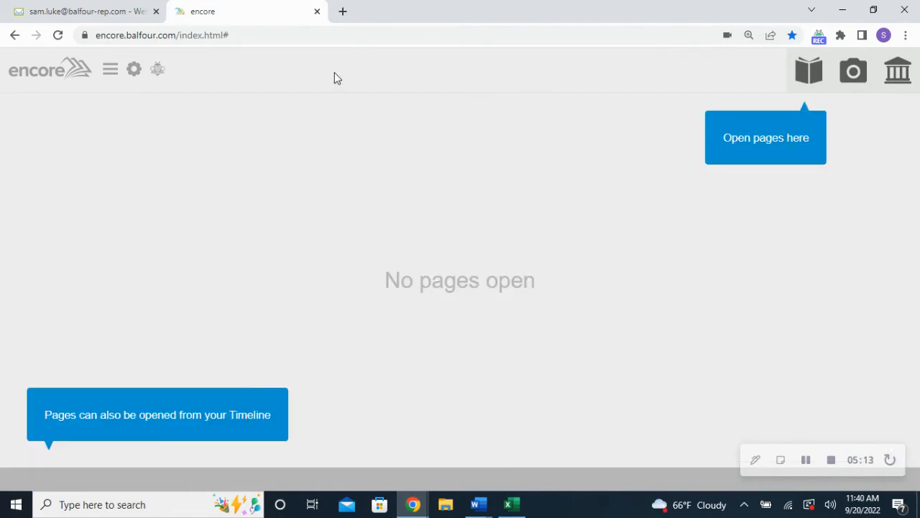
{"action": "left_click", "coordinate": [813, 75]}
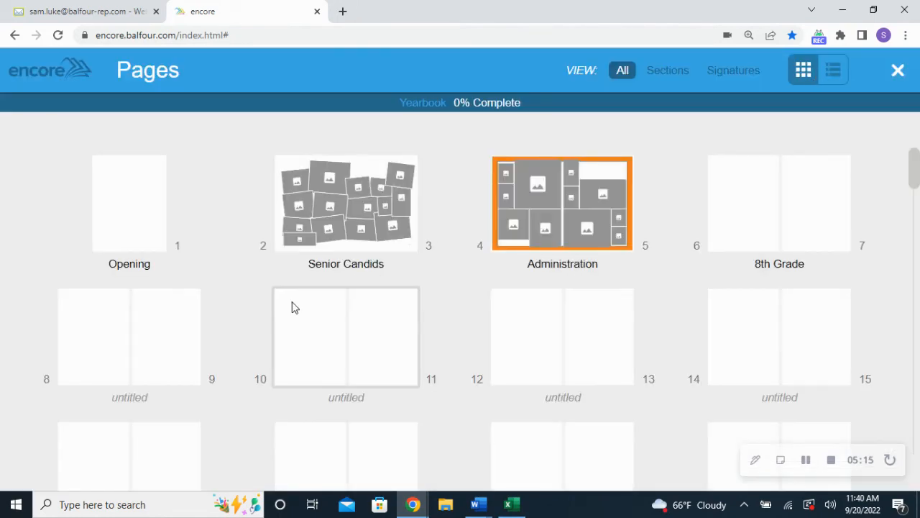
{"action": "left_click", "coordinate": [802, 193]}
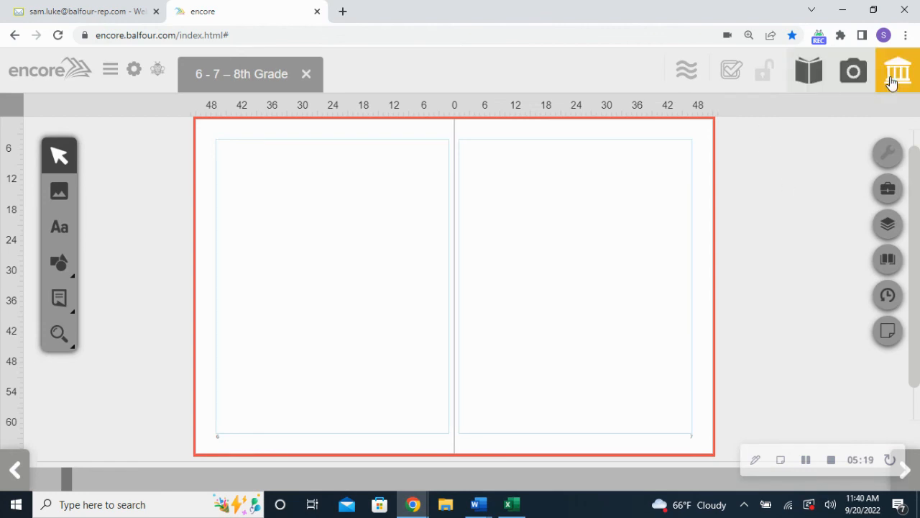
Step: Add the custom template "Template" from My Designs in the library to the 8th Grade pages
{"action": "left_click", "coordinate": [894, 79]}
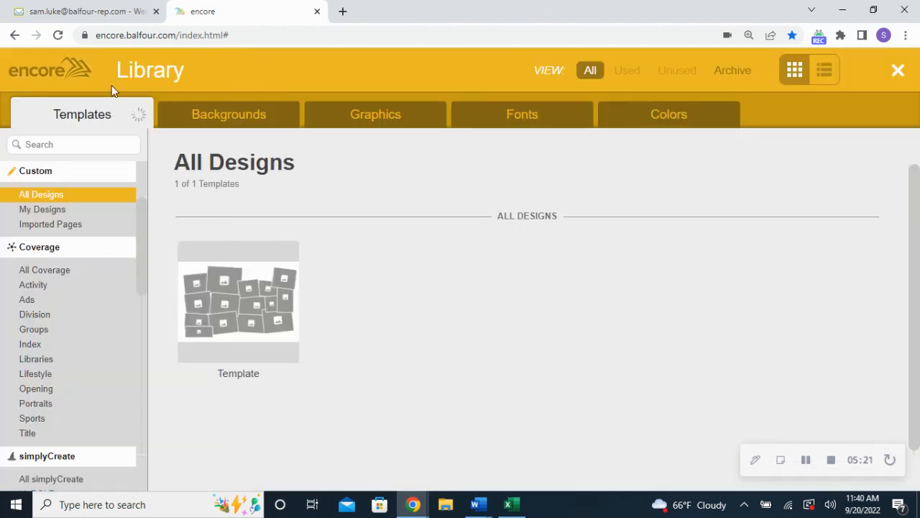
{"action": "left_click", "coordinate": [70, 212]}
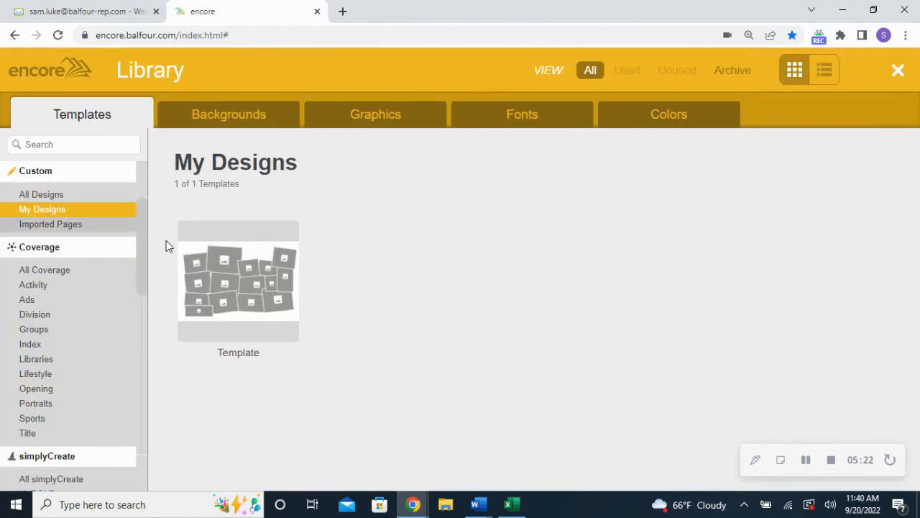
{"action": "left_click", "coordinate": [242, 263]}
{"action": "left_click", "coordinate": [421, 469]}
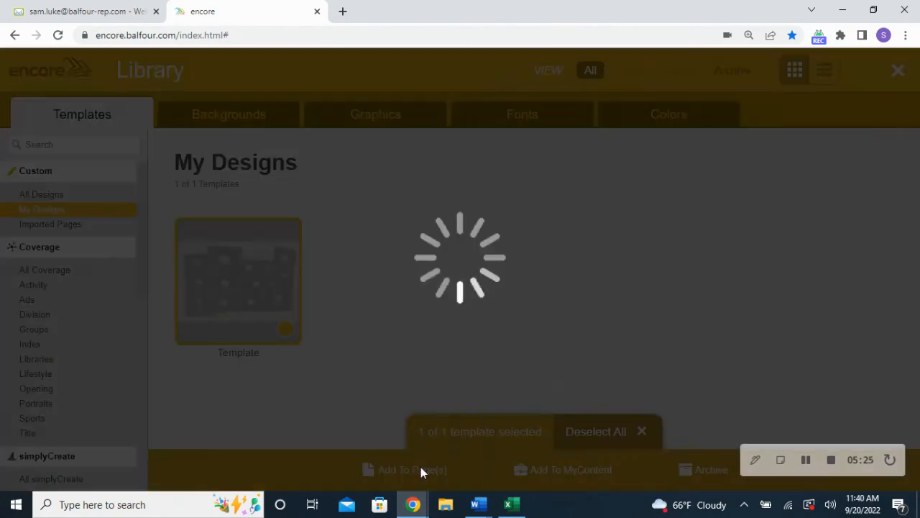
{"action": "left_click", "coordinate": [586, 309]}
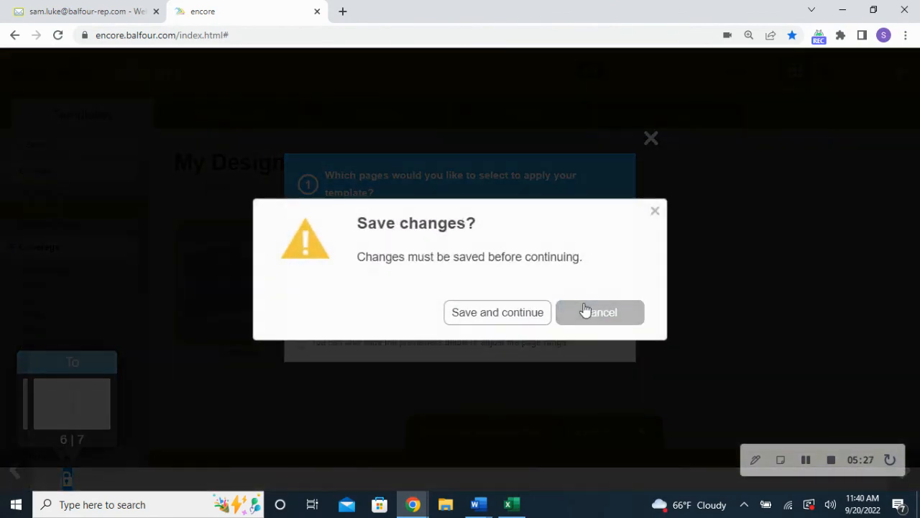
{"action": "left_click", "coordinate": [655, 210]}
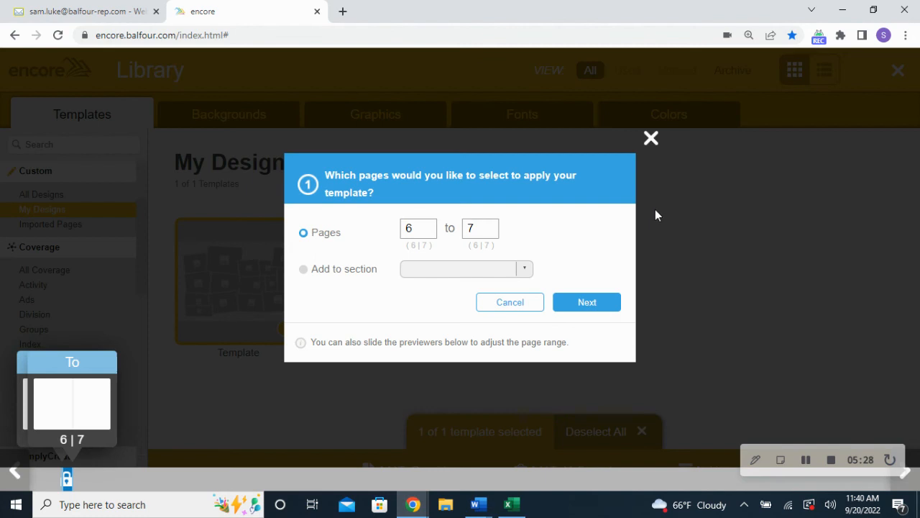
{"action": "double_click", "coordinate": [479, 229]}
{"action": "type", "text": "9"}
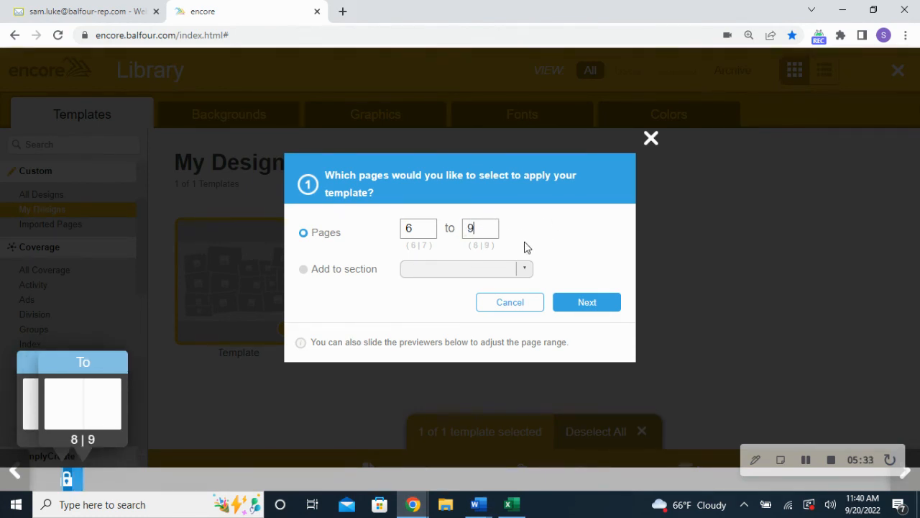
Step: Apply the template to pages 6 to 11, saving the changes, replacing existing content and using the template default fonts
{"action": "double_click", "coordinate": [484, 229]}
{"action": "type", "text": "11"}
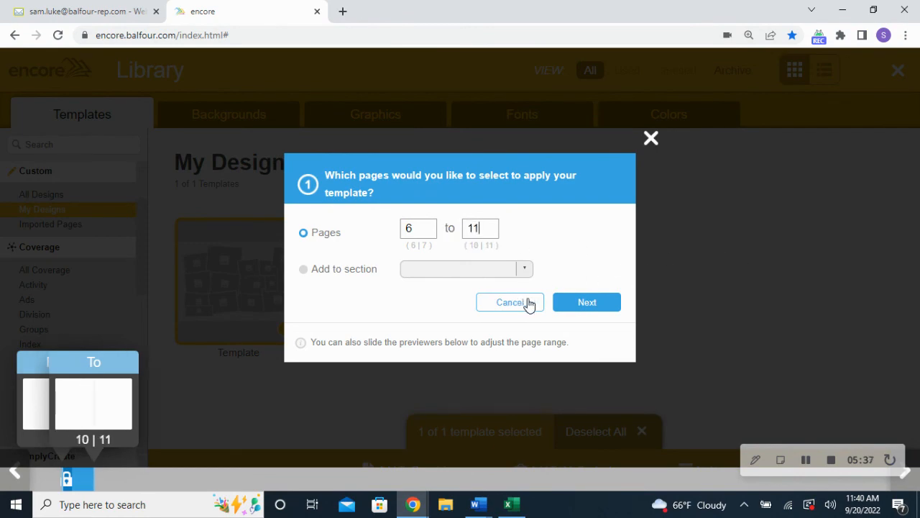
{"action": "left_click", "coordinate": [606, 303]}
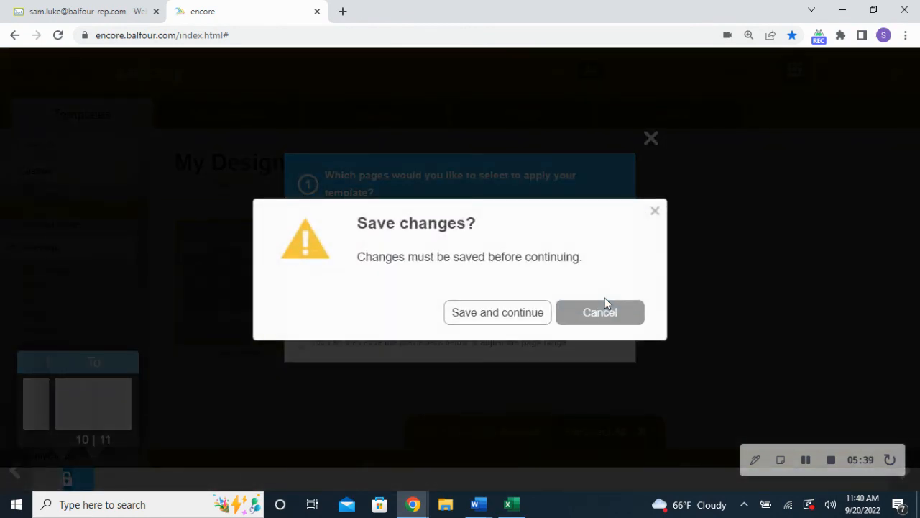
{"action": "left_click", "coordinate": [514, 318]}
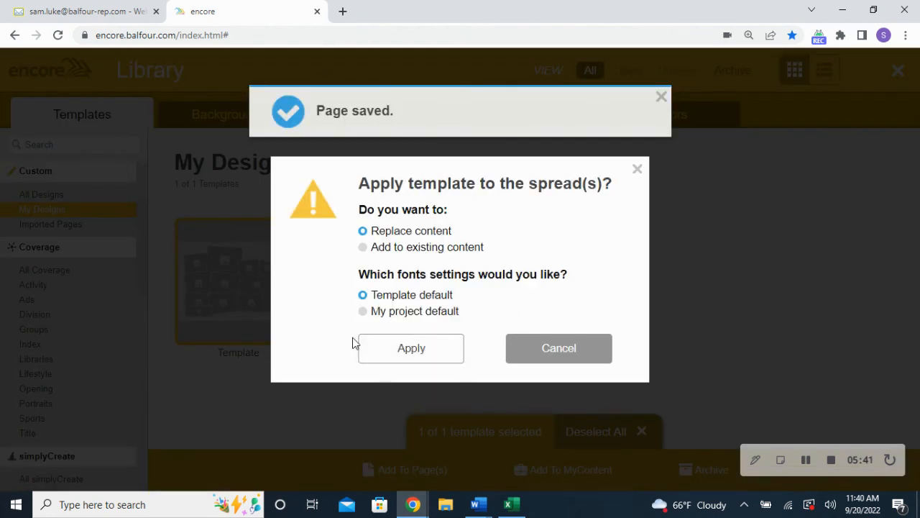
{"action": "left_click", "coordinate": [413, 348]}
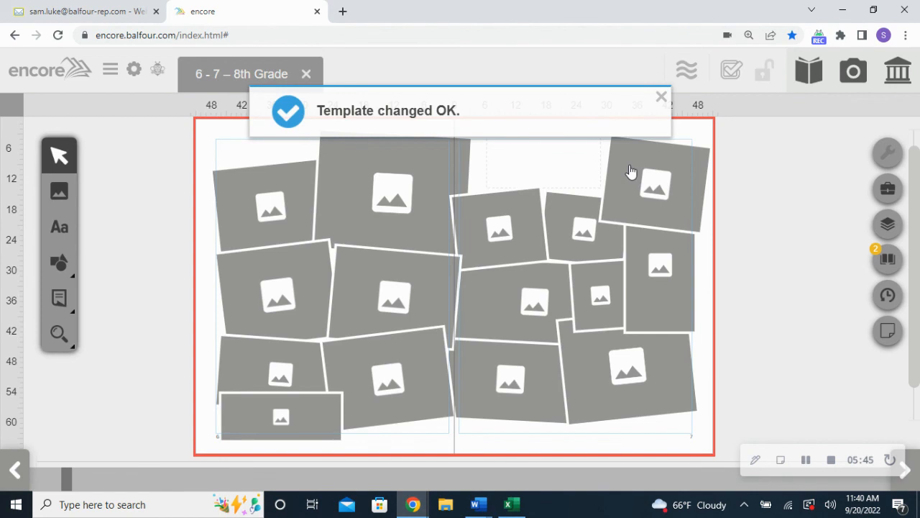
{"action": "left_click", "coordinate": [661, 97]}
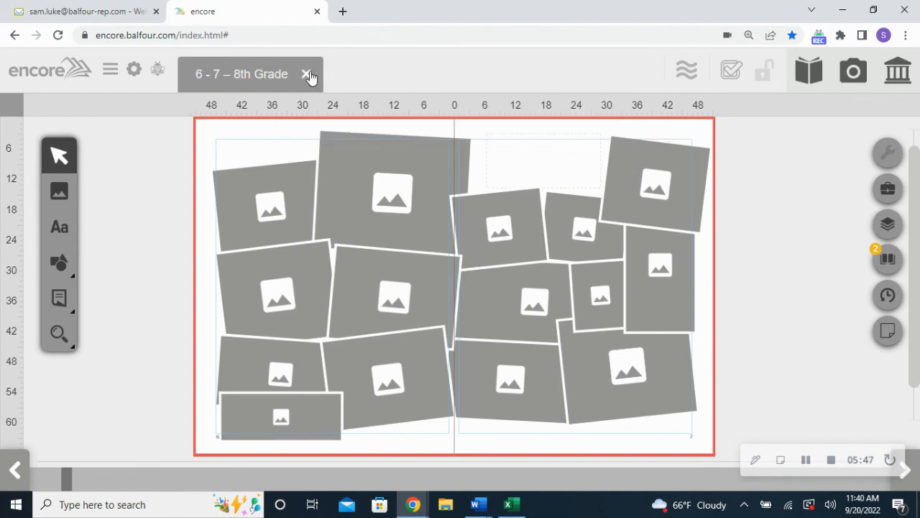
Step: Close the 8th Grade spread and open the overview of all yearbook pages
{"action": "left_click", "coordinate": [306, 74]}
{"action": "left_click", "coordinate": [811, 79]}
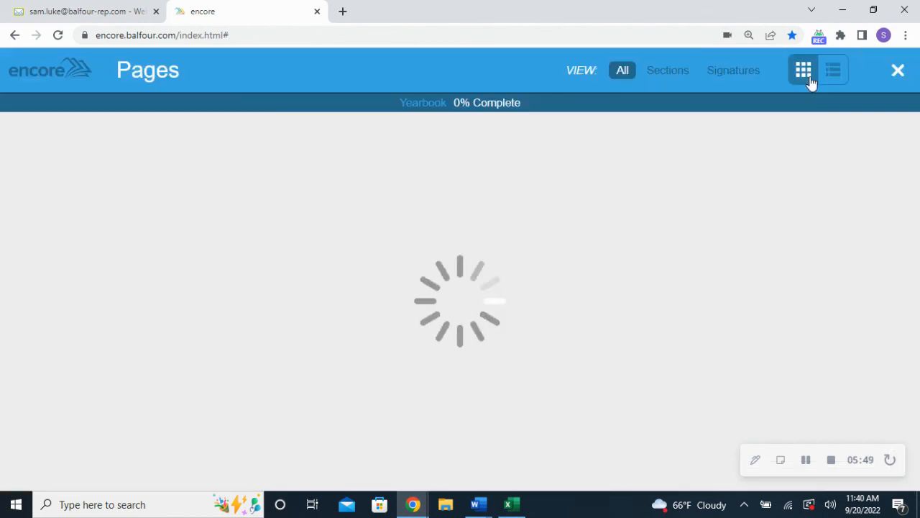